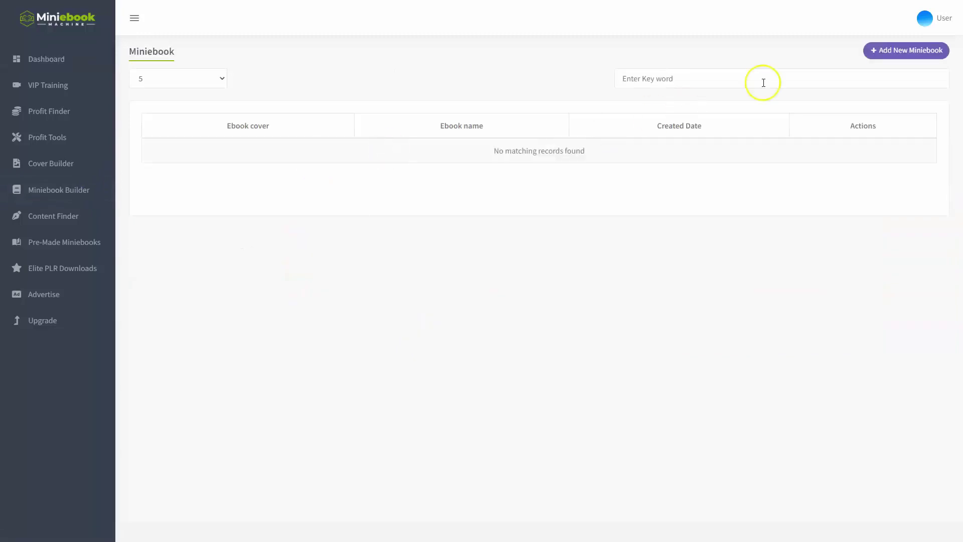
Step: Start a new miniebook titled '10 great Winter Fashion Trends'
click(885, 55)
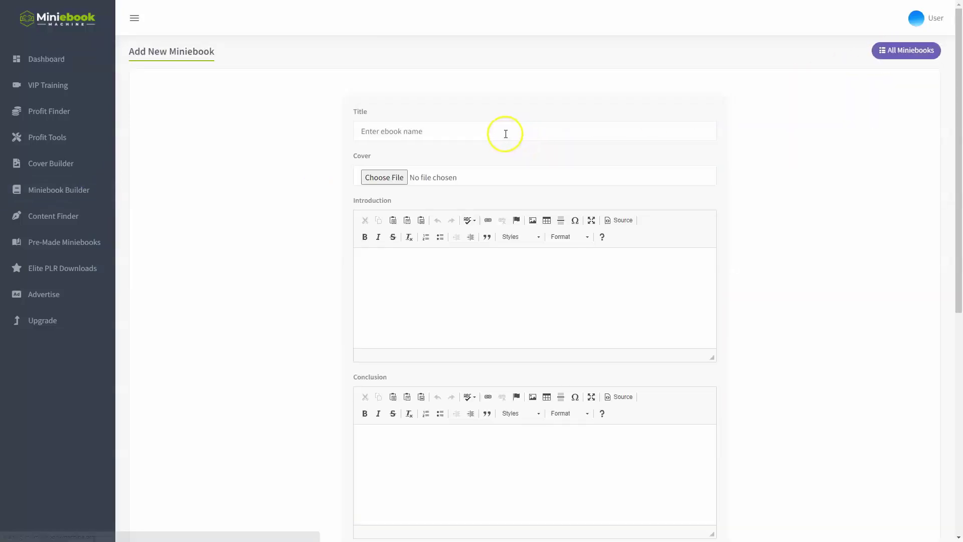
click(506, 134)
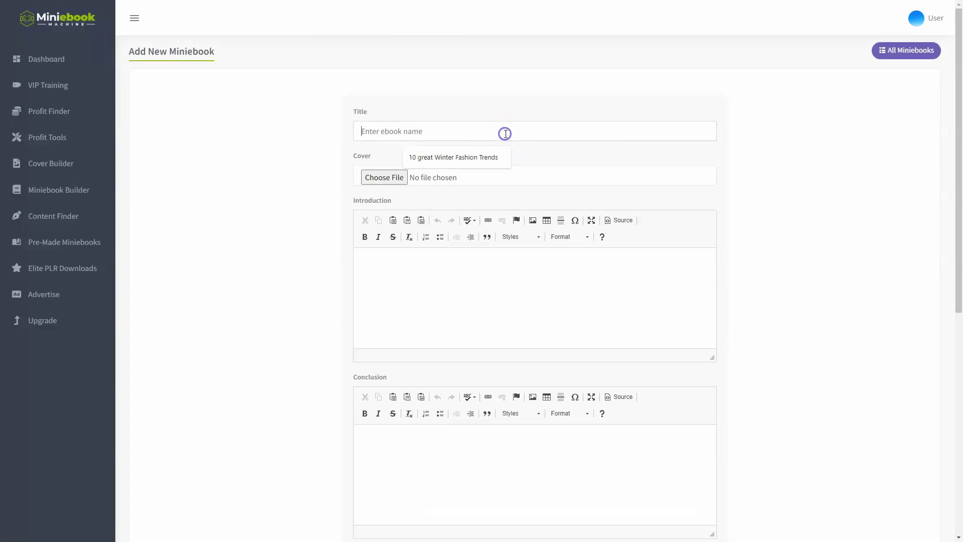
click(466, 158)
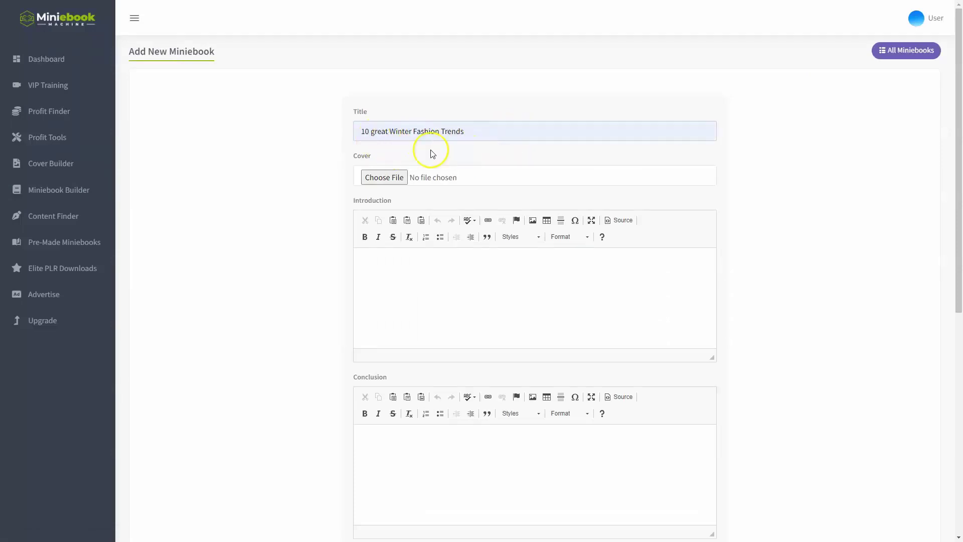
Step: Upload cover.jpg from the desktop as the ebook cover image
click(388, 179)
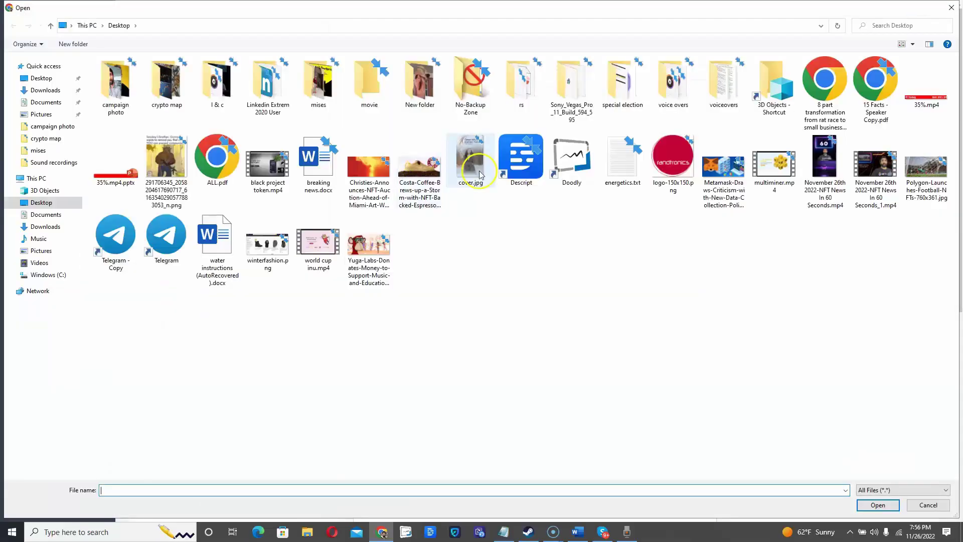
click(479, 173)
double_click(479, 173)
scroll(355, 205, down, 3)
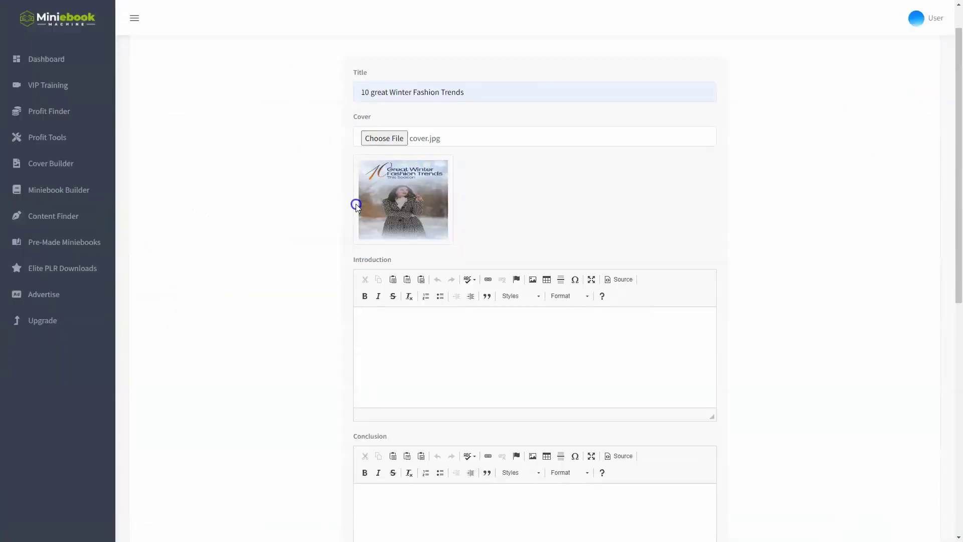
scroll(371, 207, down, 1)
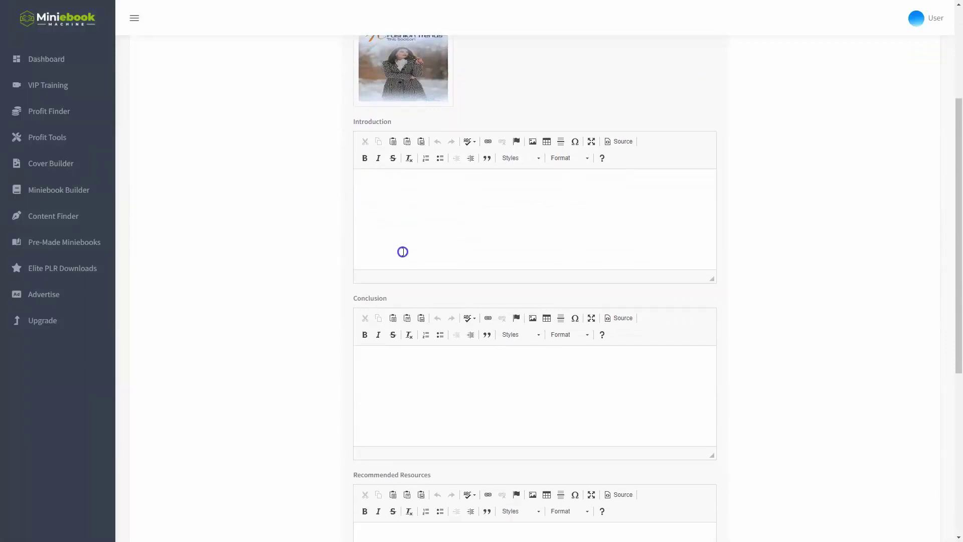
scroll(397, 260, down, 5)
scroll(411, 252, down, 2)
Step: Paste the Amazon winter fashion screenshot into the Recommended Resources editor
click(411, 252)
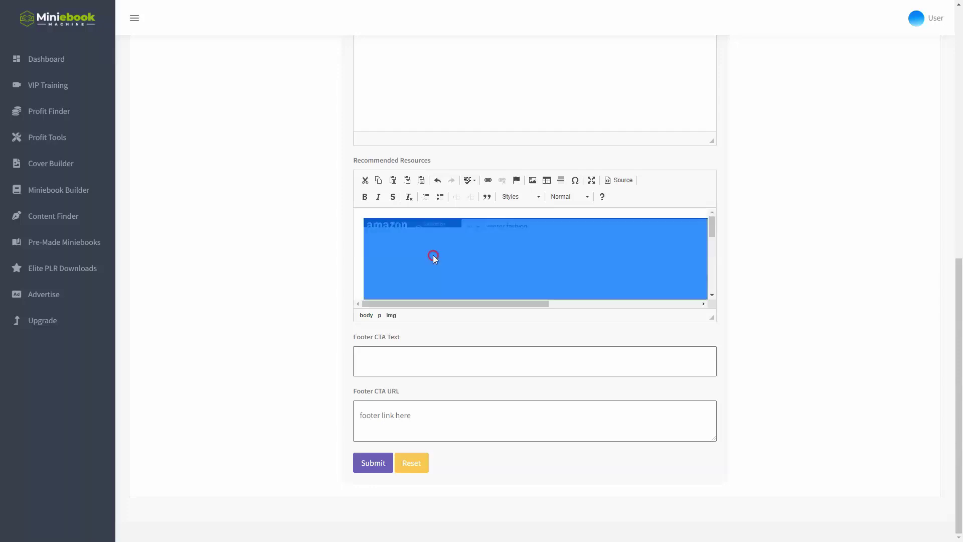
right_click(432, 255)
click(362, 237)
scroll(371, 241, down, 5)
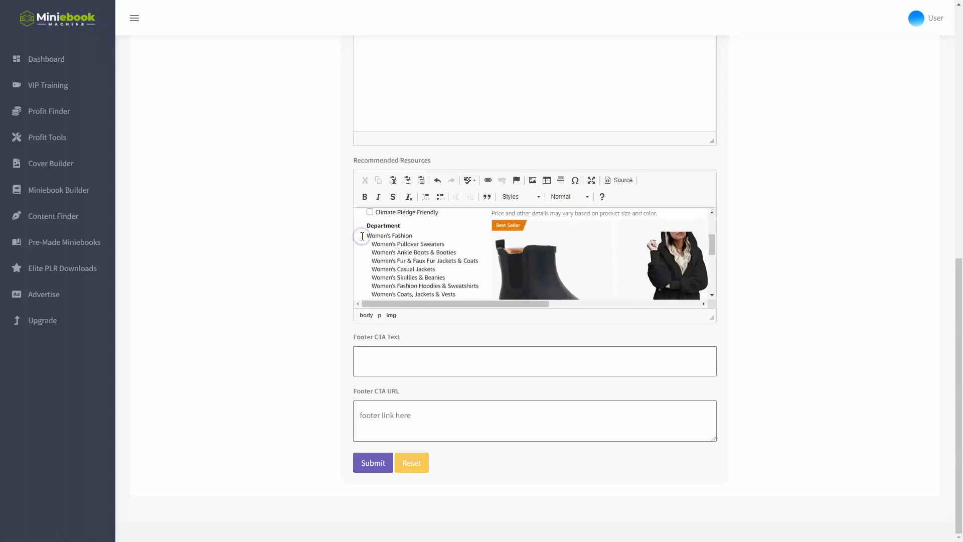
scroll(371, 241, down, 1)
scroll(387, 240, up, 6)
scroll(399, 250, down, 1)
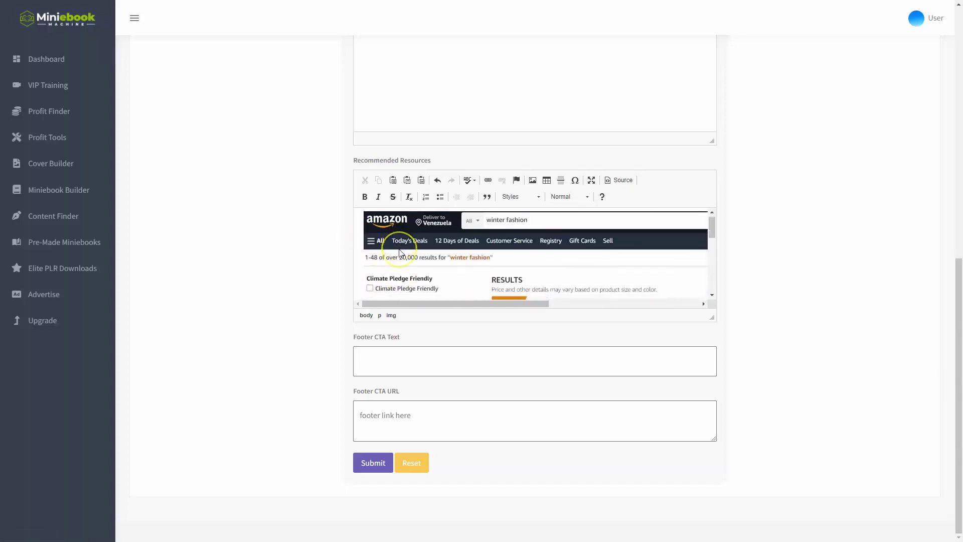
scroll(401, 252, down, 3)
scroll(401, 254, down, 2)
scroll(400, 251, up, 1)
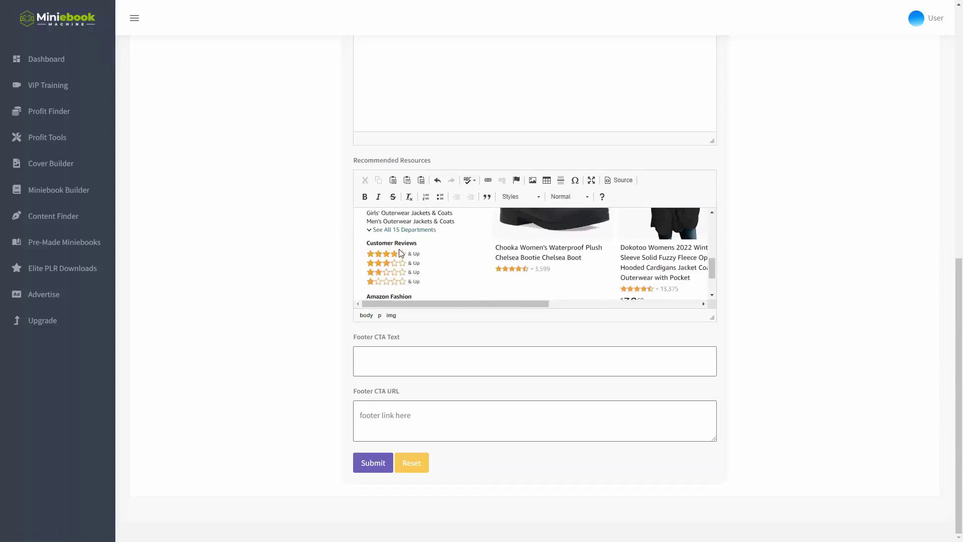
scroll(399, 252, up, 2)
scroll(399, 252, up, 3)
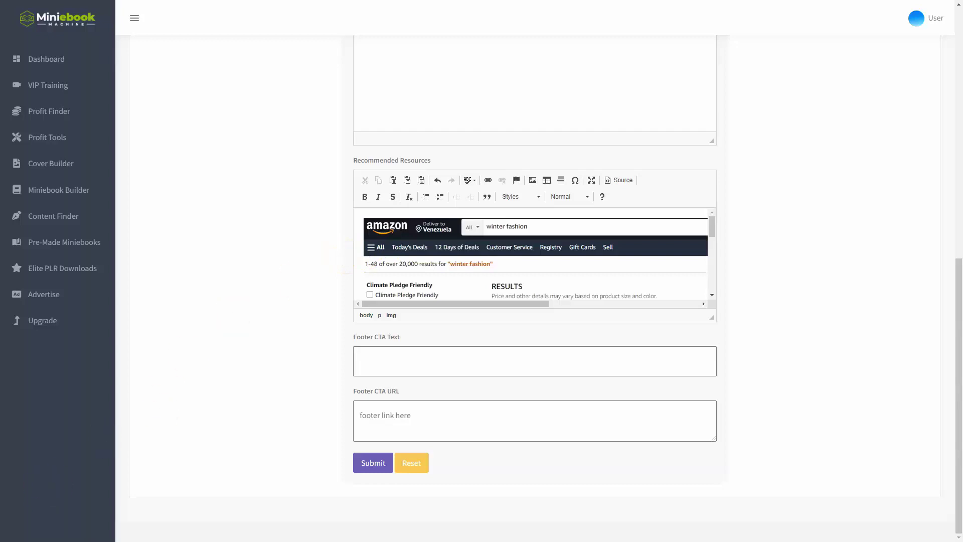
Step: Link the screenshot to the https winterfashion.png web address
click(456, 258)
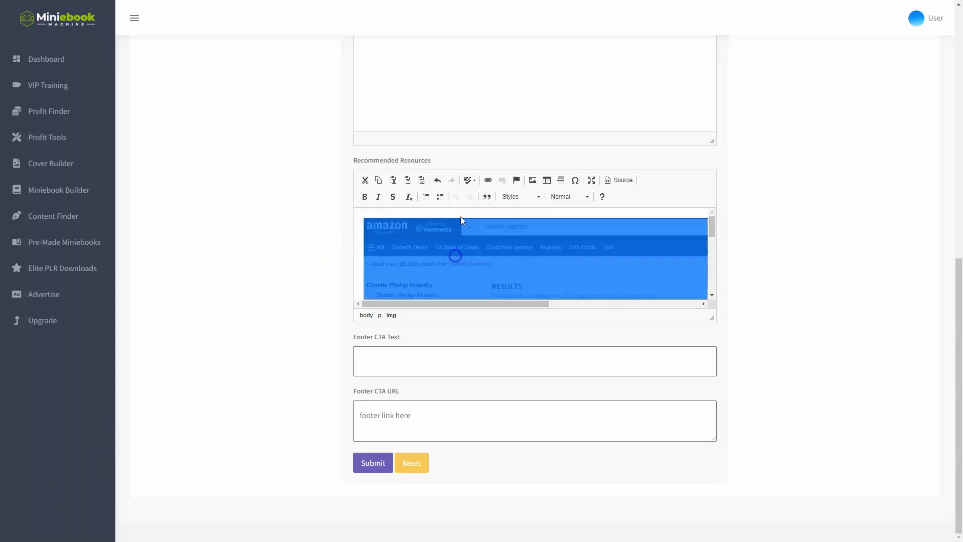
click(489, 180)
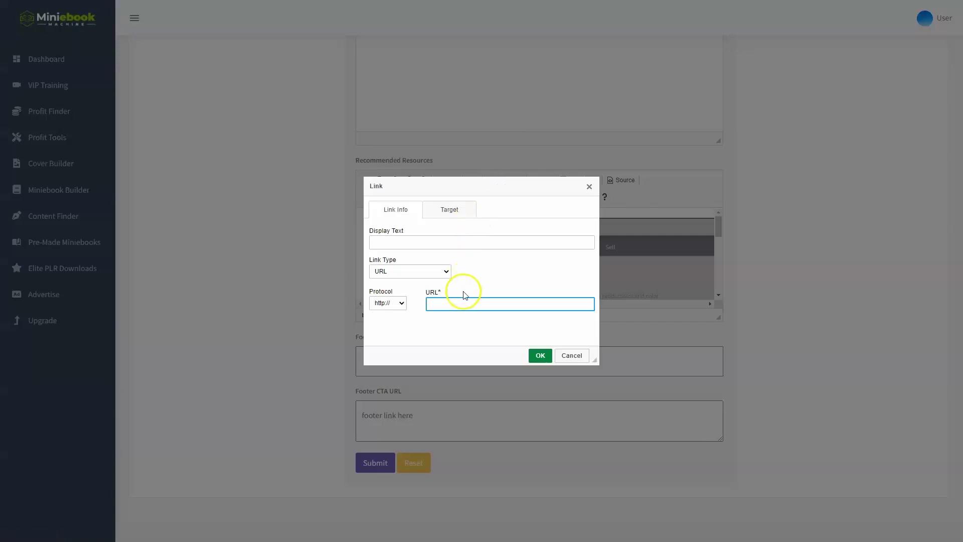
text(abinadisuarez.com/winterfashion.png)
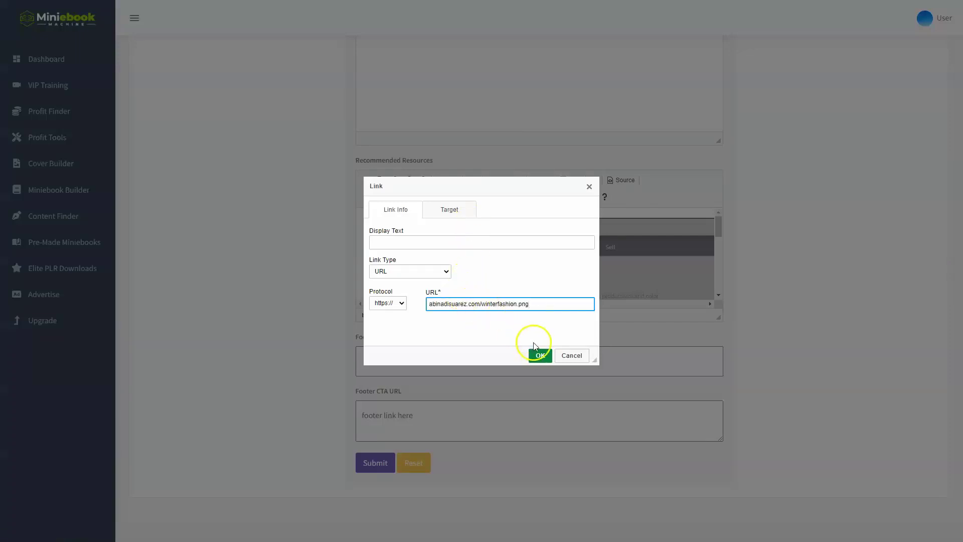
click(539, 356)
click(458, 370)
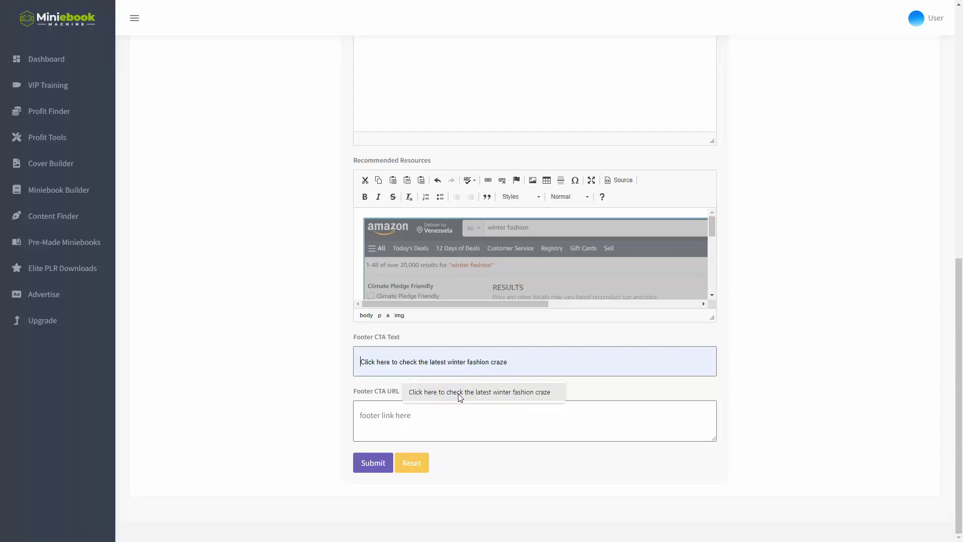
Step: Set footer CTA 'Click here to check the latest winter fashion craze' with its URL, and submit
click(458, 393)
click(446, 412)
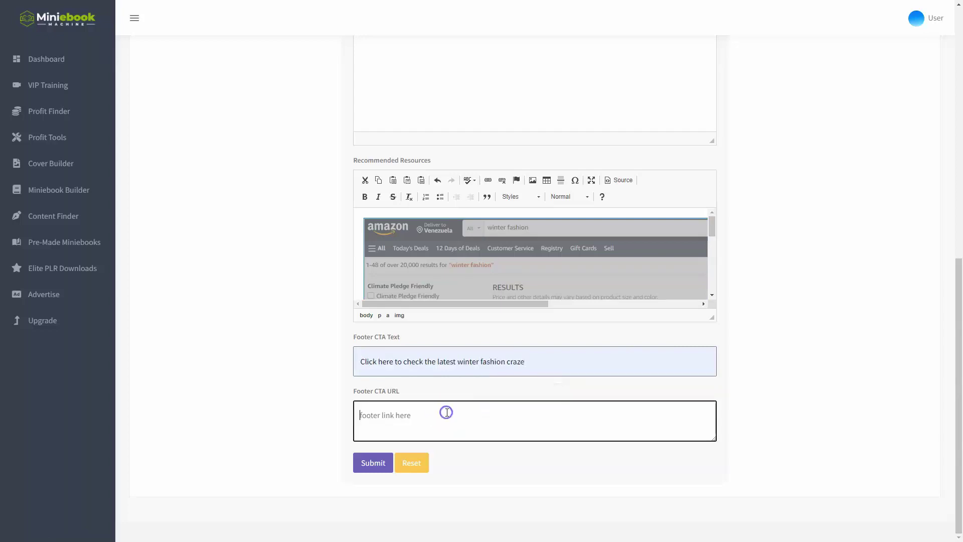
text(https://abinadisuarez.com/winterfashion.png)
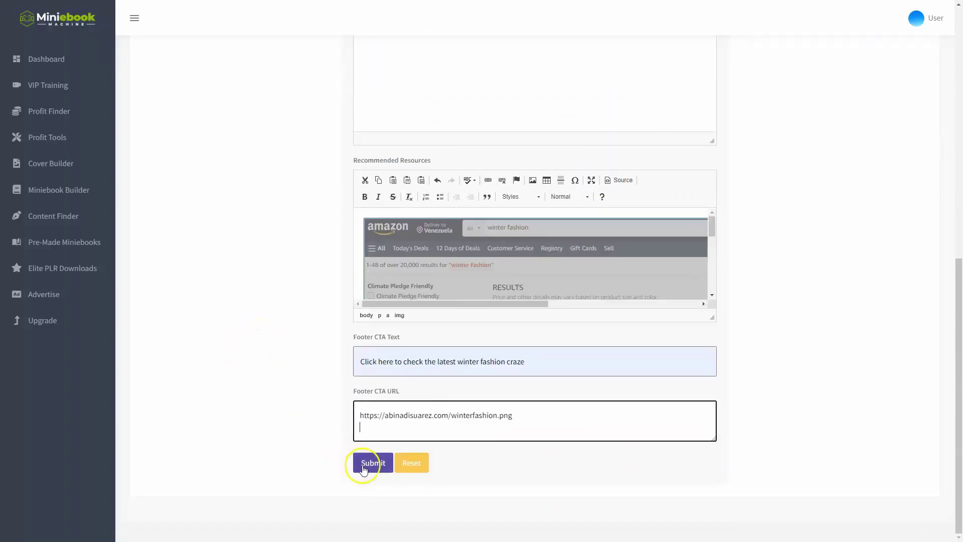
click(365, 463)
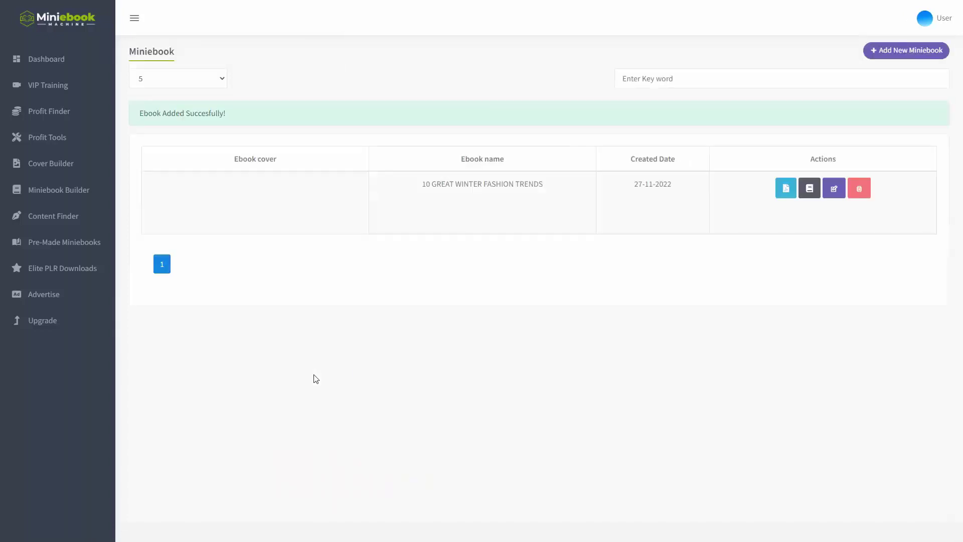
Step: Generate the Winter Fashion Trends ebook as a PDF
click(499, 277)
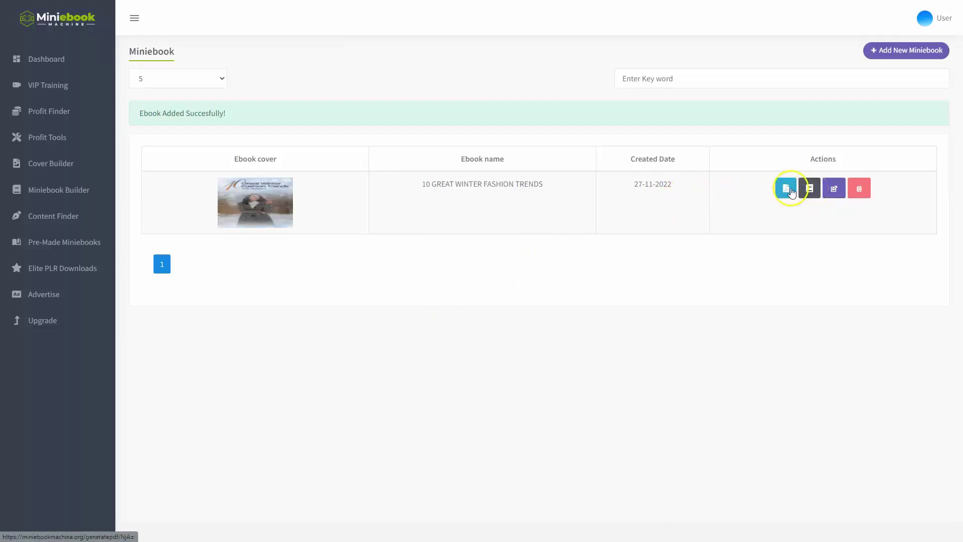
click(785, 187)
click(446, 199)
Step: Scroll through the PDF's cover, title page and Recommended Resources page
scroll(446, 198, down, 5)
scroll(449, 197, down, 4)
scroll(449, 200, down, 4)
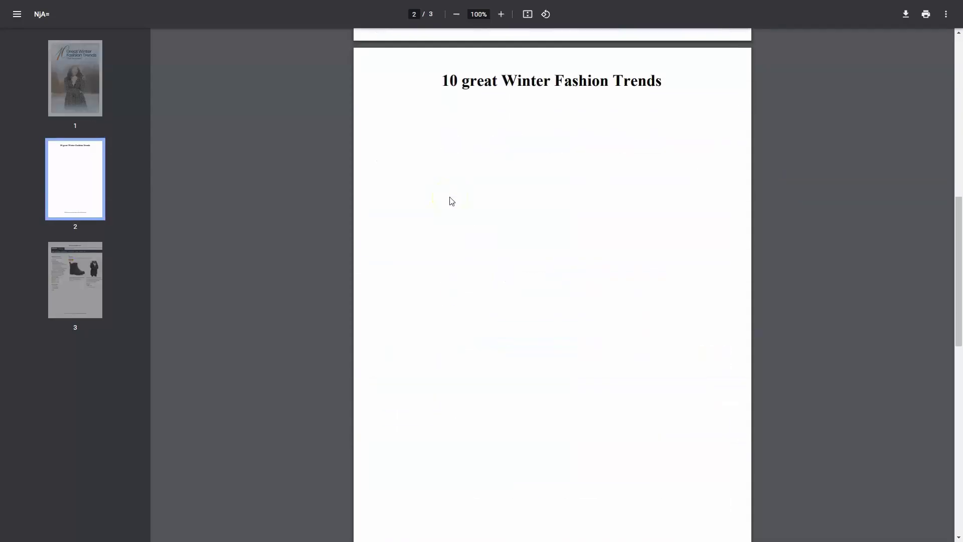
scroll(450, 200, down, 1)
scroll(450, 200, down, 4)
scroll(451, 198, down, 5)
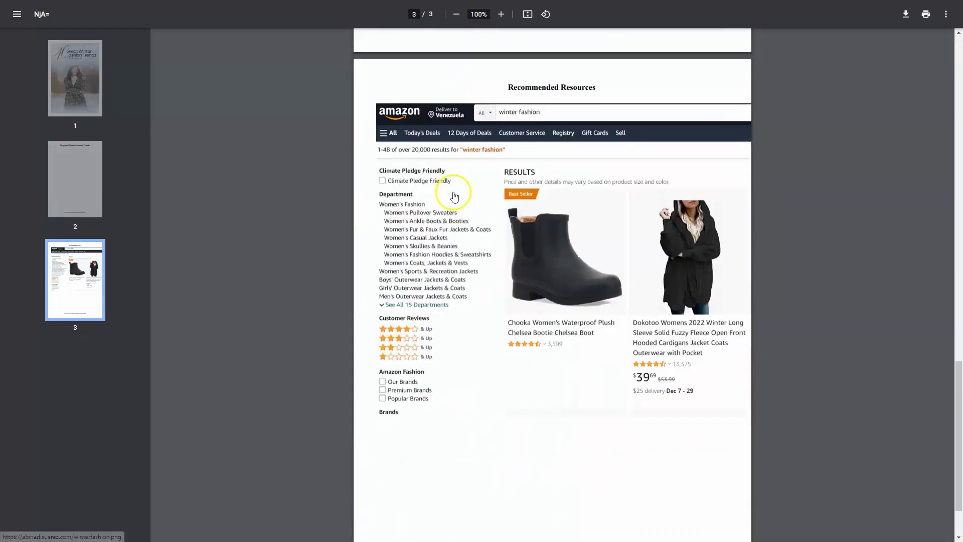
scroll(454, 195, down, 2)
scroll(457, 196, up, 3)
scroll(457, 196, up, 8)
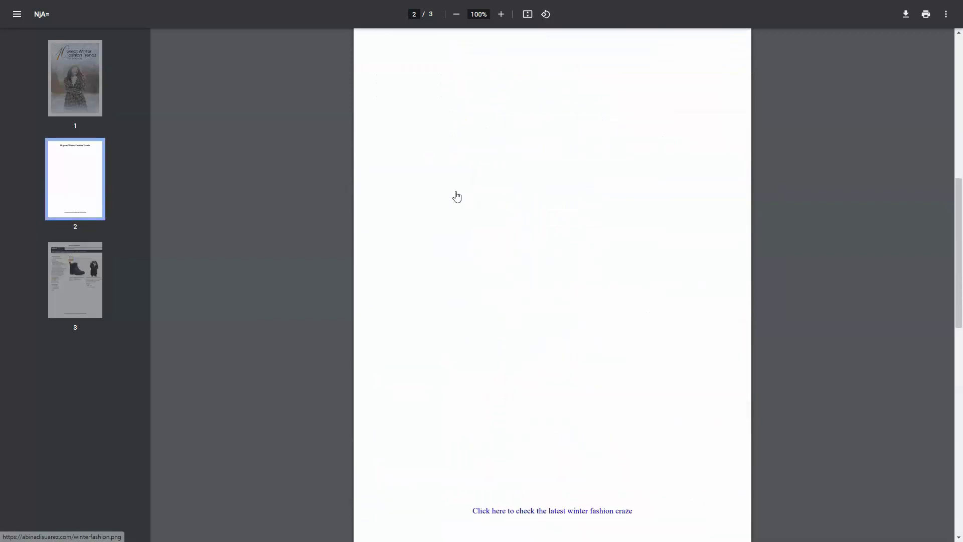
scroll(457, 195, up, 8)
scroll(456, 196, up, 3)
scroll(456, 197, down, 8)
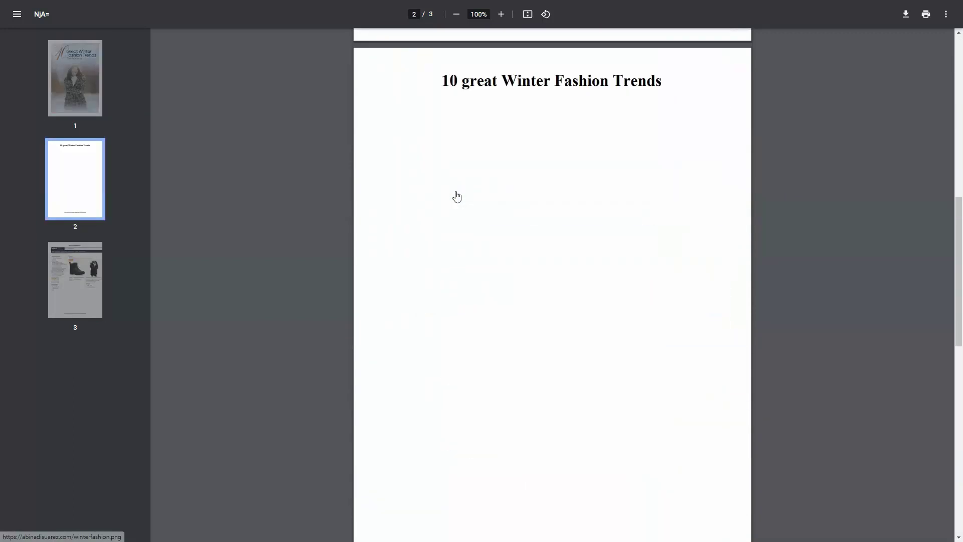
scroll(456, 197, down, 4)
scroll(455, 195, down, 4)
scroll(454, 194, up, 4)
scroll(453, 192, up, 4)
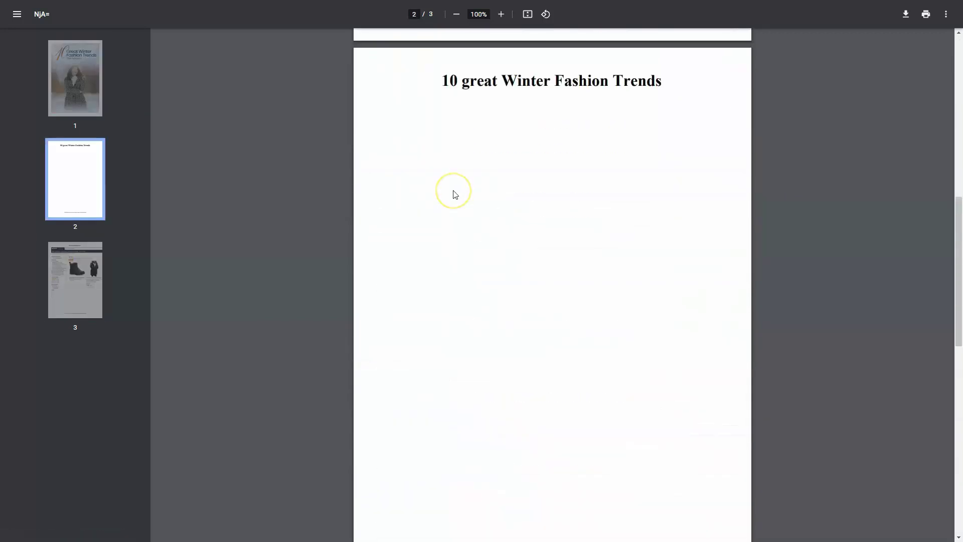
scroll(453, 192, down, 4)
scroll(456, 195, down, 8)
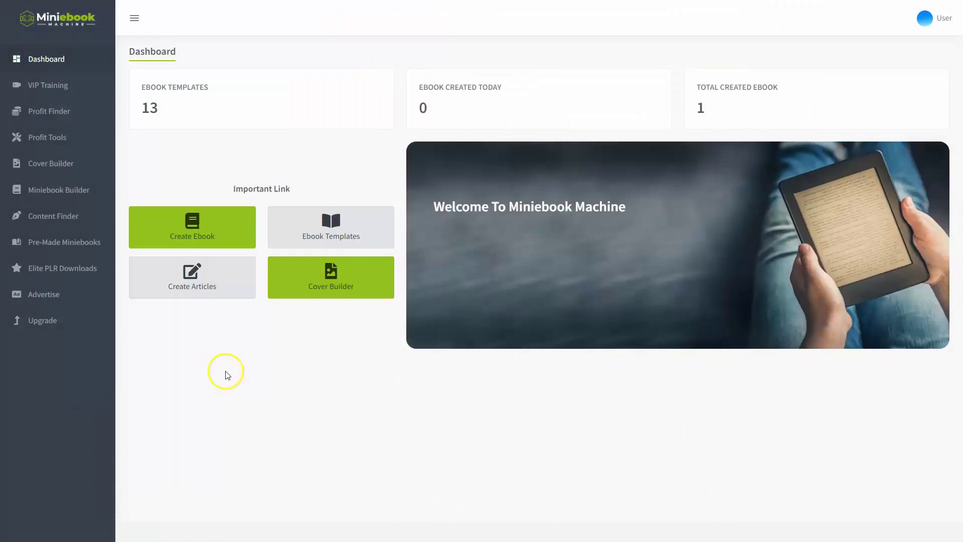
Step: Search Content Finder for articles with 'fashion' in the title
click(83, 225)
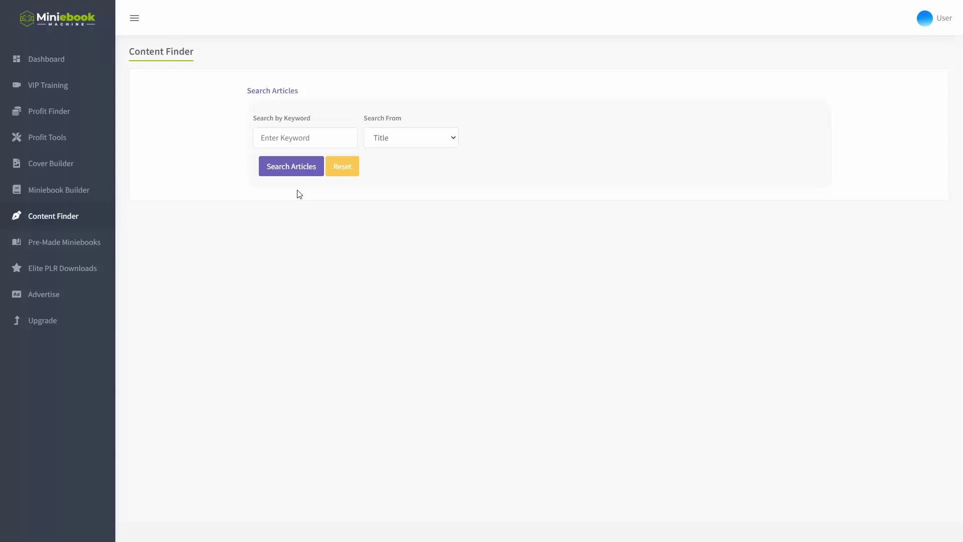
click(312, 138)
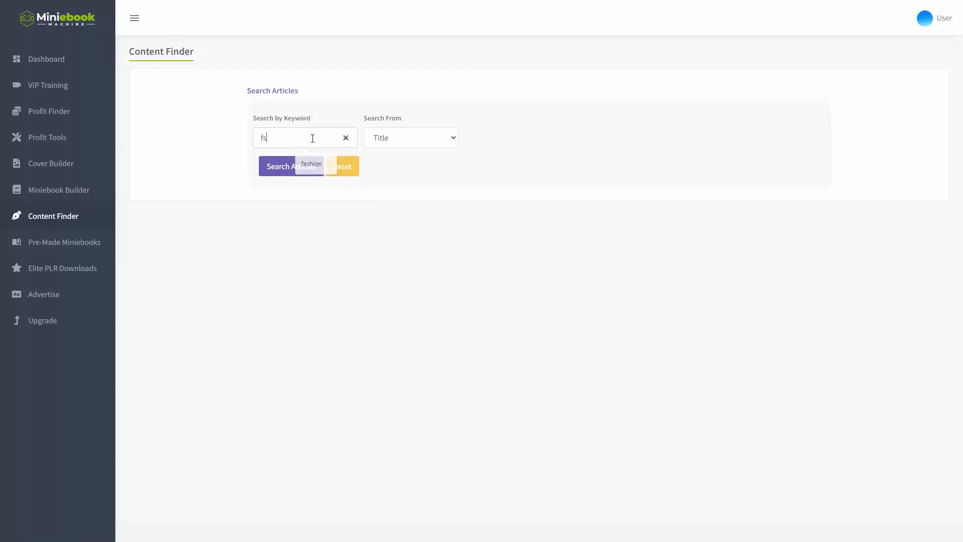
text(fashion)
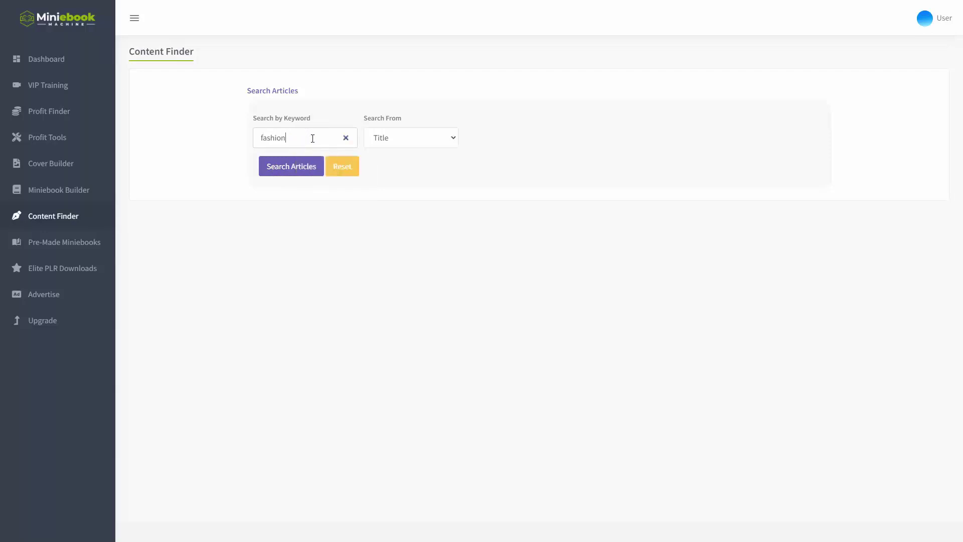
click(278, 167)
Step: Scroll the fashion results down to the '10 Great Winter Fashion Trends This Season' row
scroll(302, 231, down, 3)
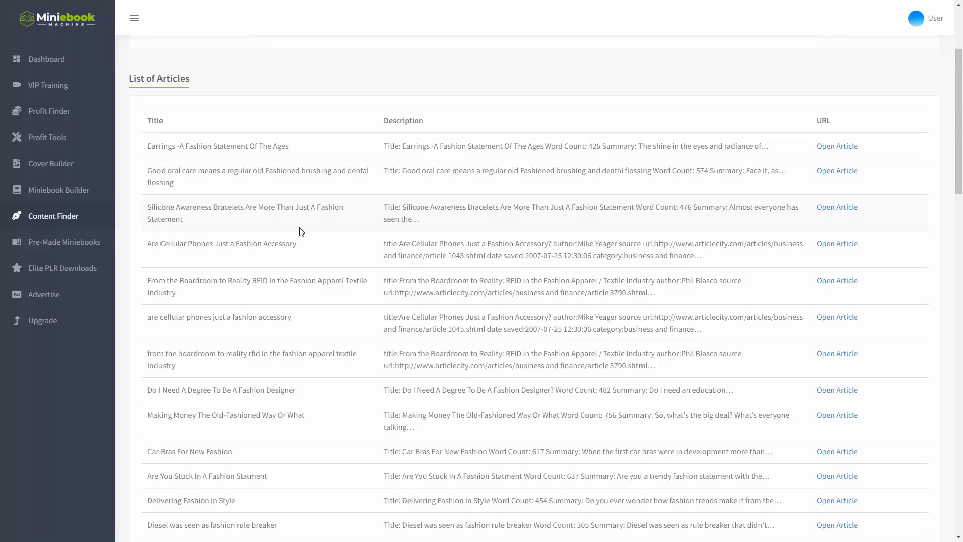
scroll(301, 231, down, 1)
scroll(301, 229, down, 1)
scroll(300, 229, down, 1)
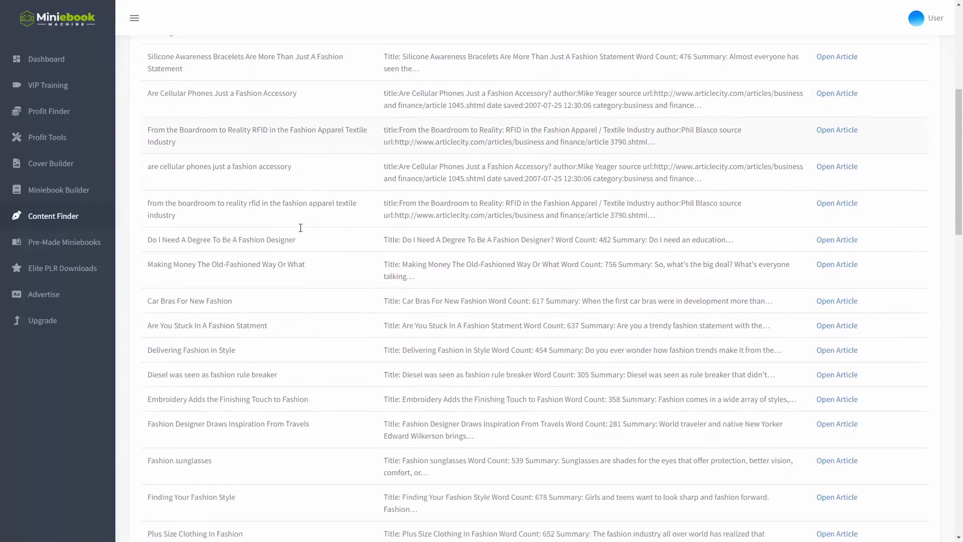
scroll(301, 228, down, 1)
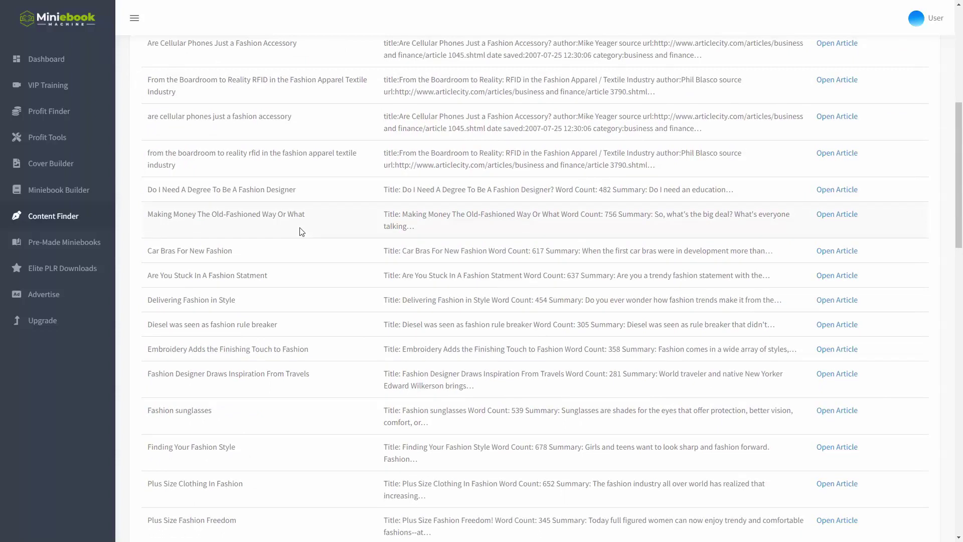
scroll(299, 231, down, 2)
scroll(299, 229, down, 2)
scroll(311, 228, down, 2)
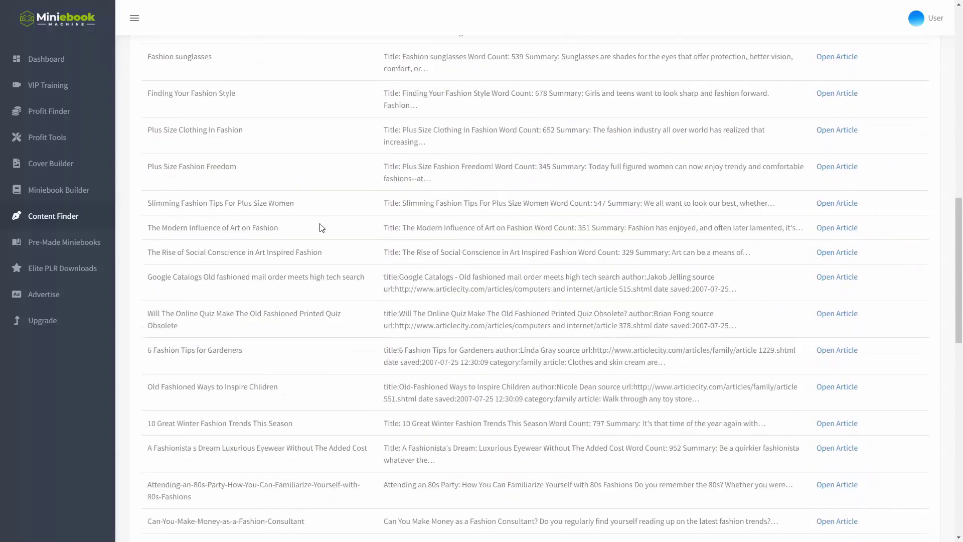
scroll(320, 227, down, 2)
scroll(300, 230, down, 2)
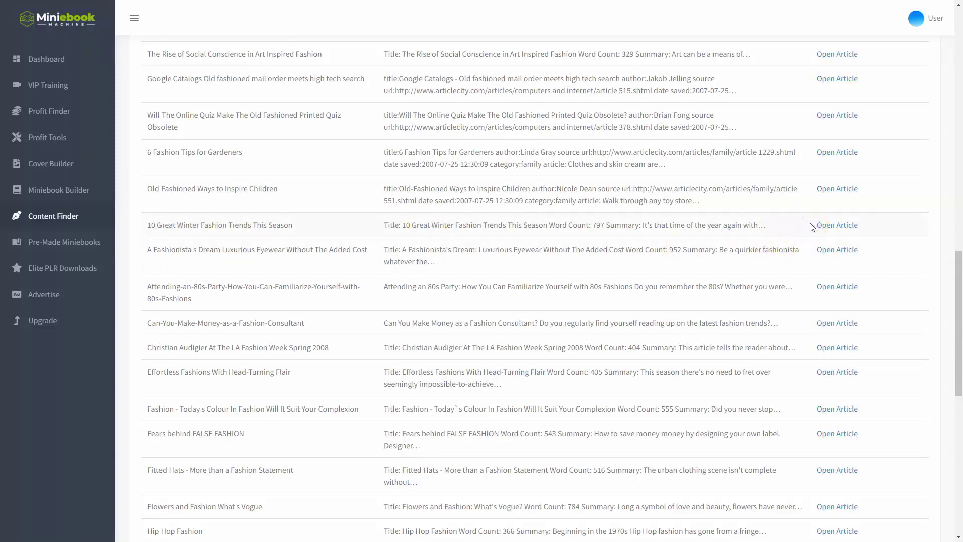
Step: Open the '10 Great Winter Fashion Trends This Season' article and copy its title
click(833, 225)
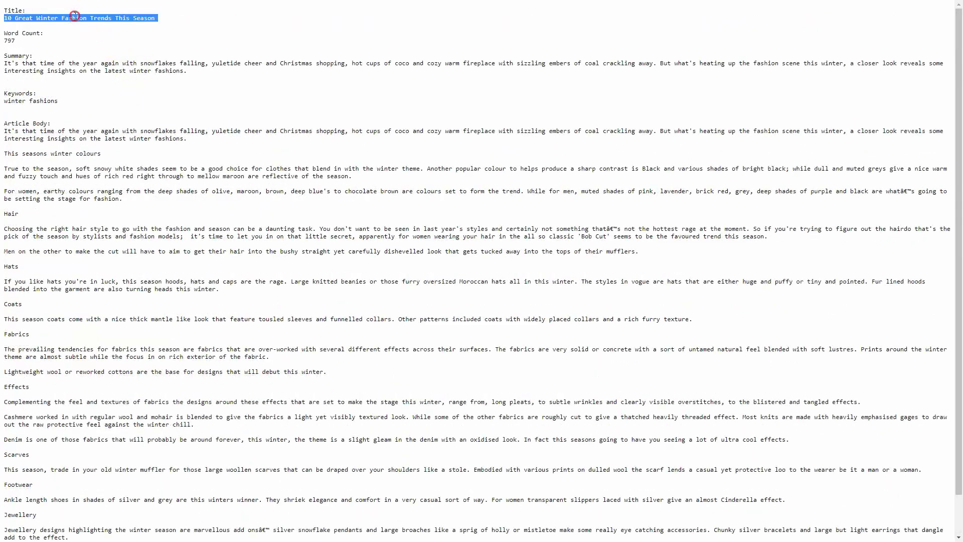
right_click(75, 18)
click(88, 26)
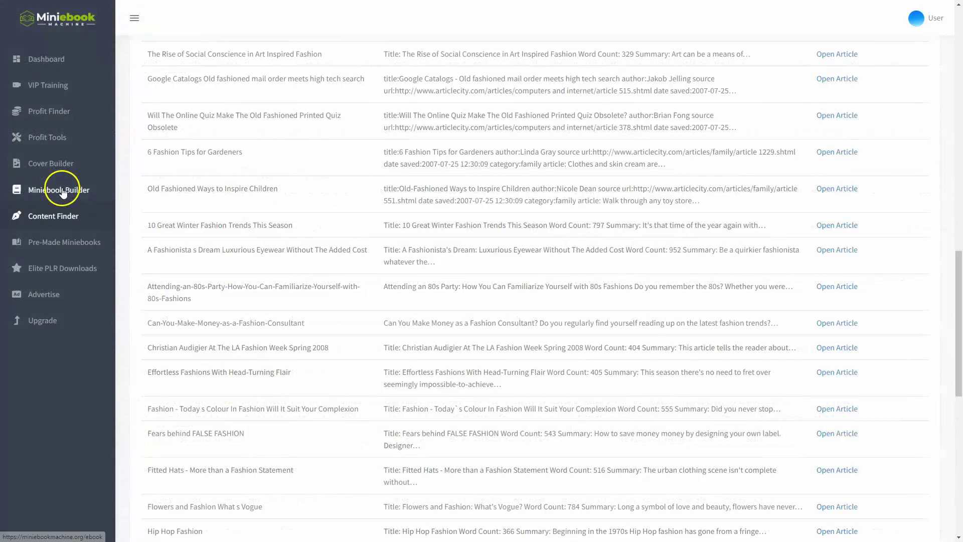
Step: From Miniebook Builder, add a new chapter to the winter fashion ebook with the copied article title
click(62, 191)
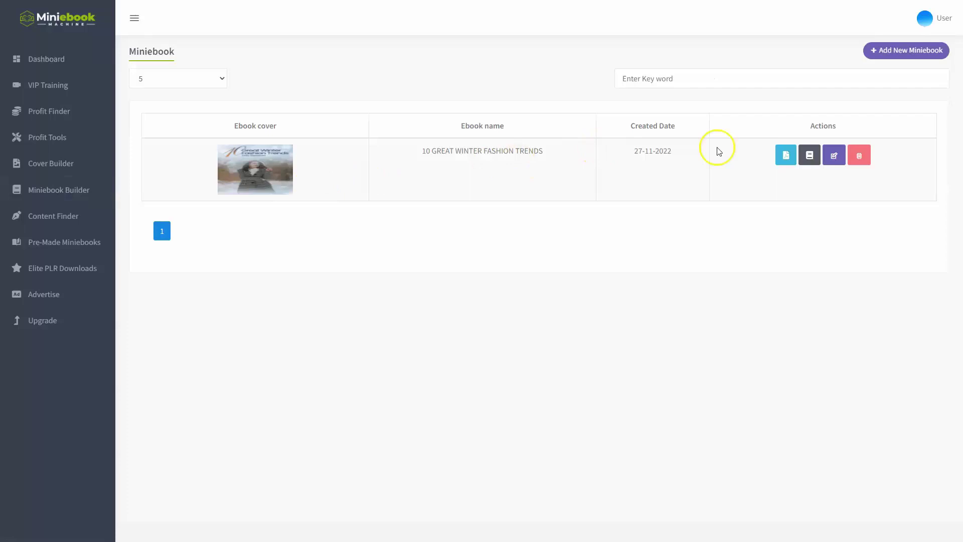
click(809, 157)
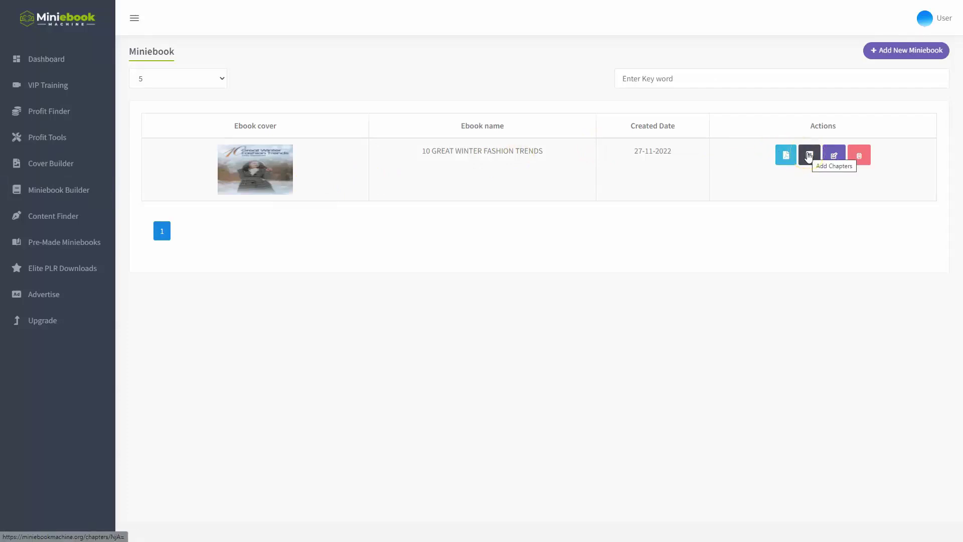
click(809, 157)
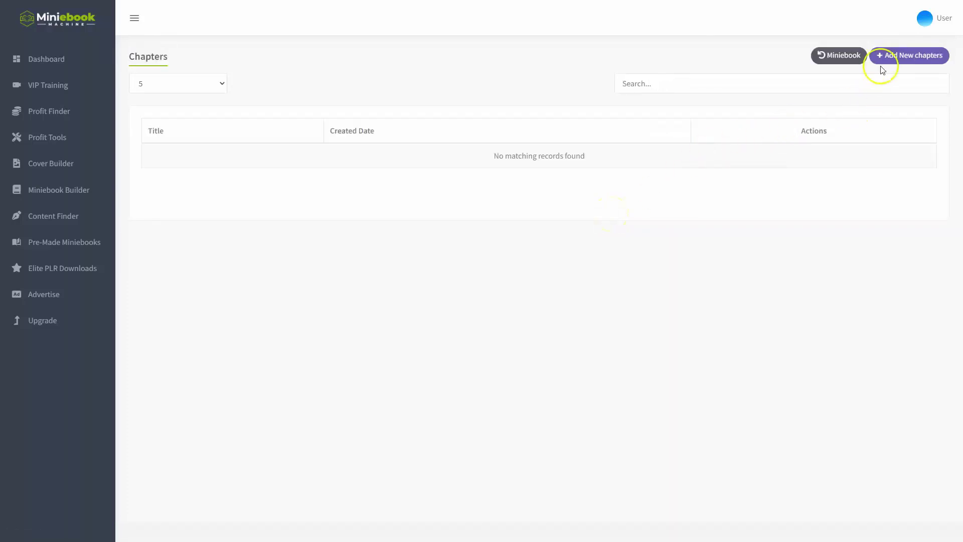
click(885, 59)
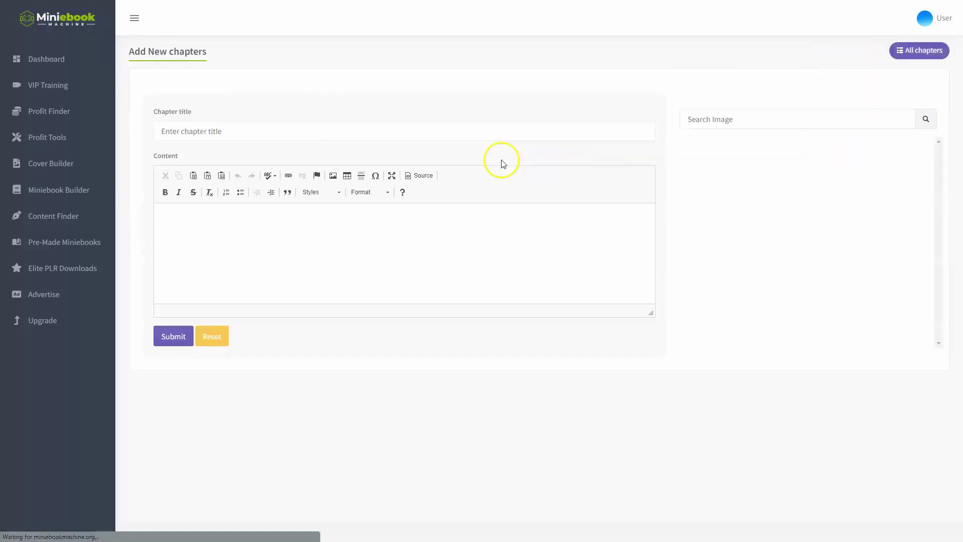
click(312, 130)
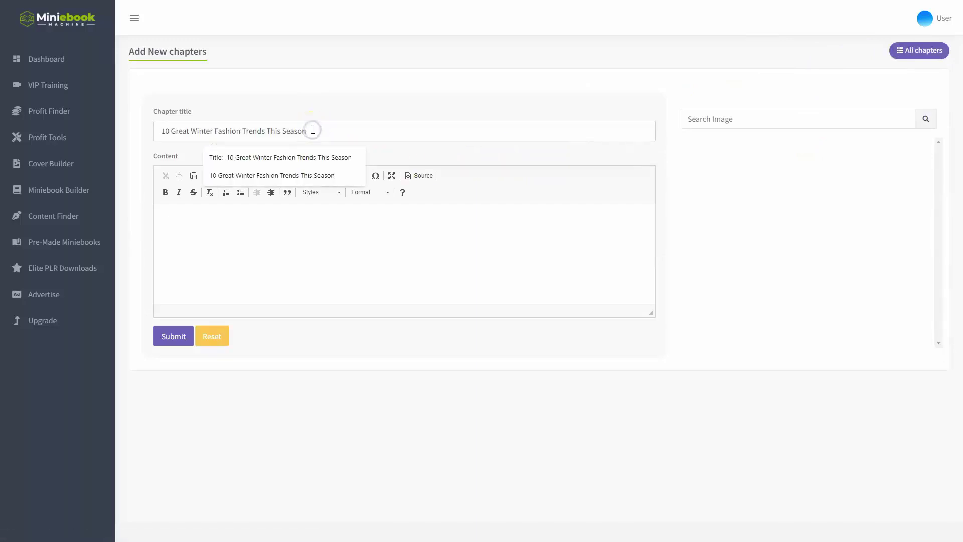
click(311, 175)
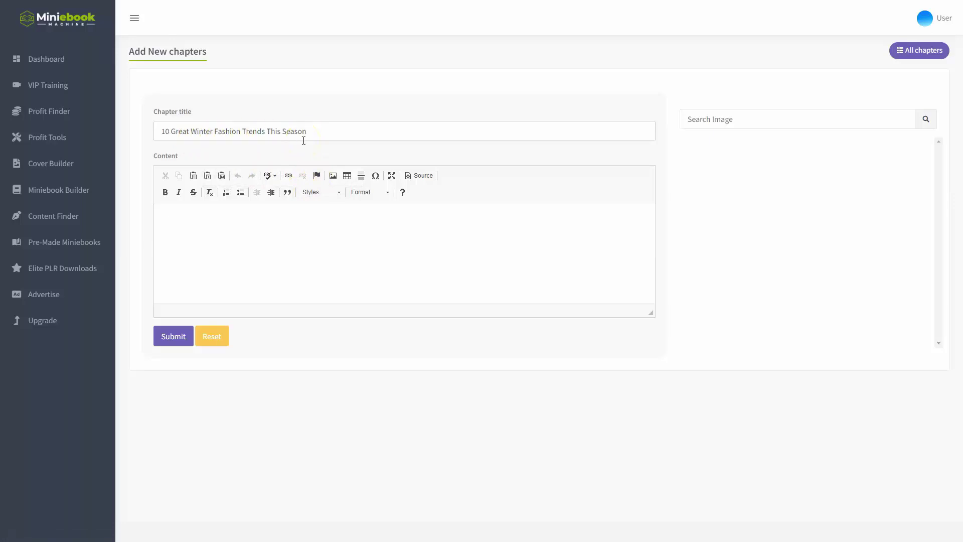
Step: Select the article body from its opening paragraph to the 'Lightweight wool' line and copy it
key(alt+Tab)
click(79, 114)
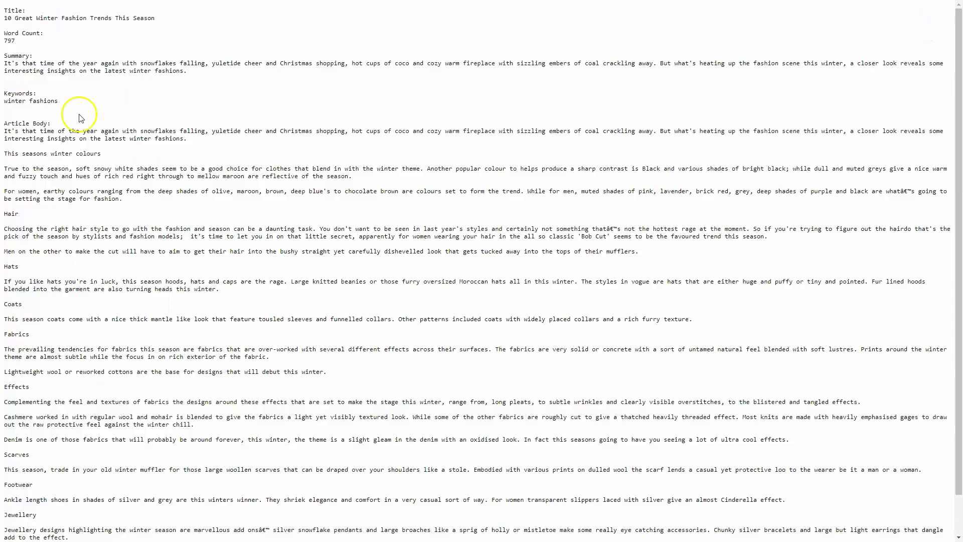
click(22, 123)
click(6, 134)
click(5, 132)
drag(5, 132, 326, 369)
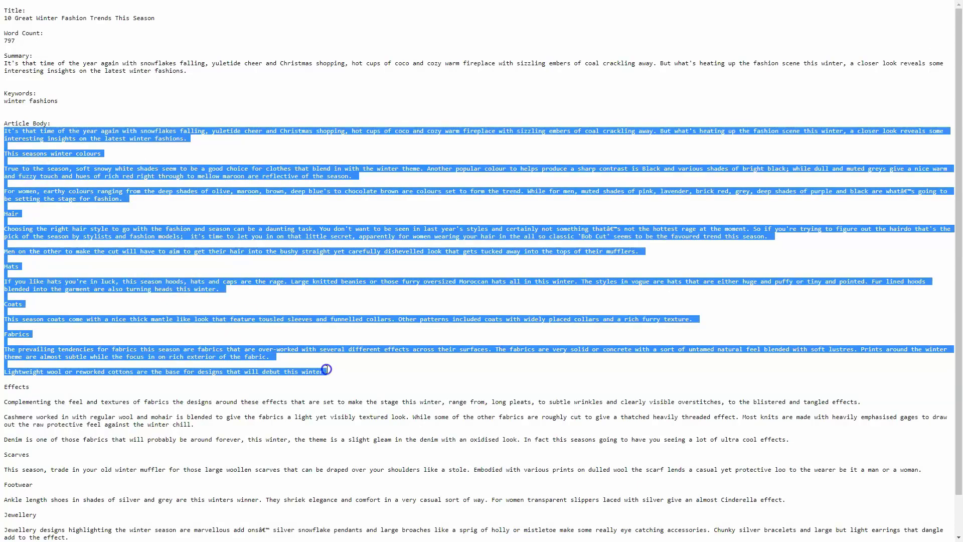
right_click(126, 189)
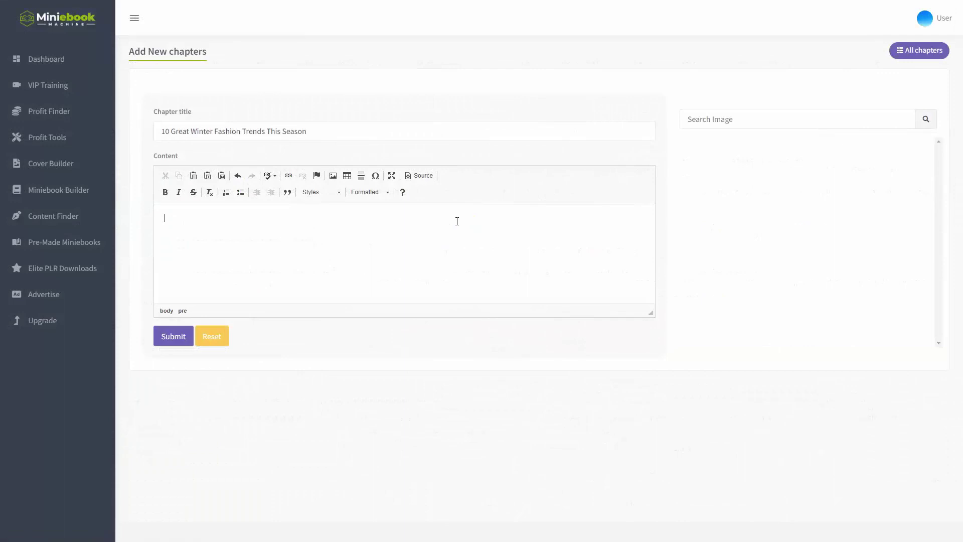
Step: Paste the copied article text into the chapter content and search images for 'winter'
key(ctrl+v)
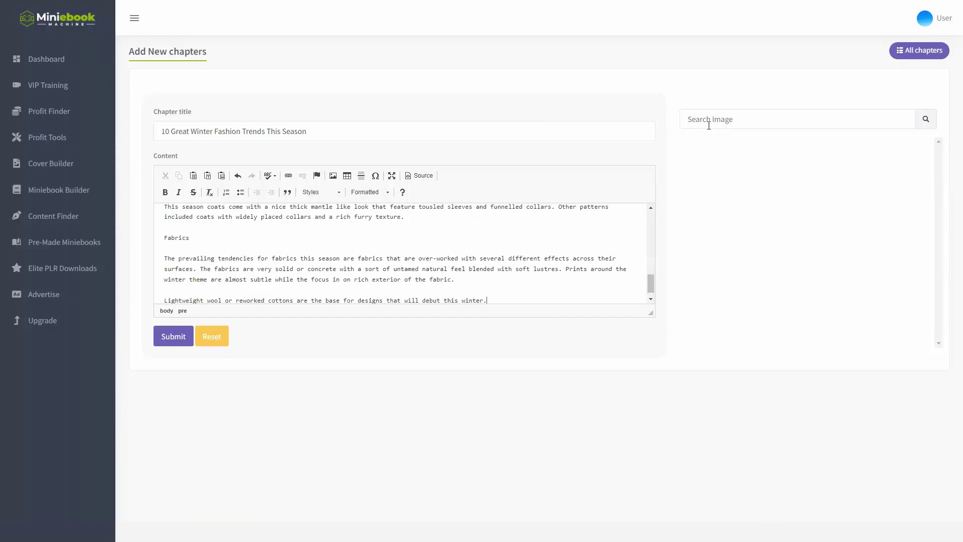
click(708, 126)
text(winte)
text(r)
click(922, 123)
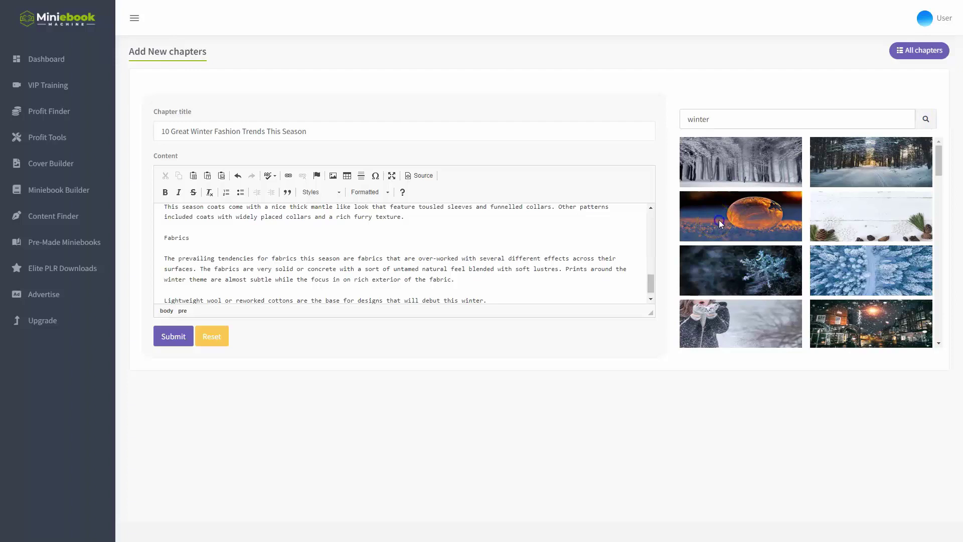
Step: Insert the orange bubble-on-snow photo below the chapter's last line
drag(719, 220, 530, 300)
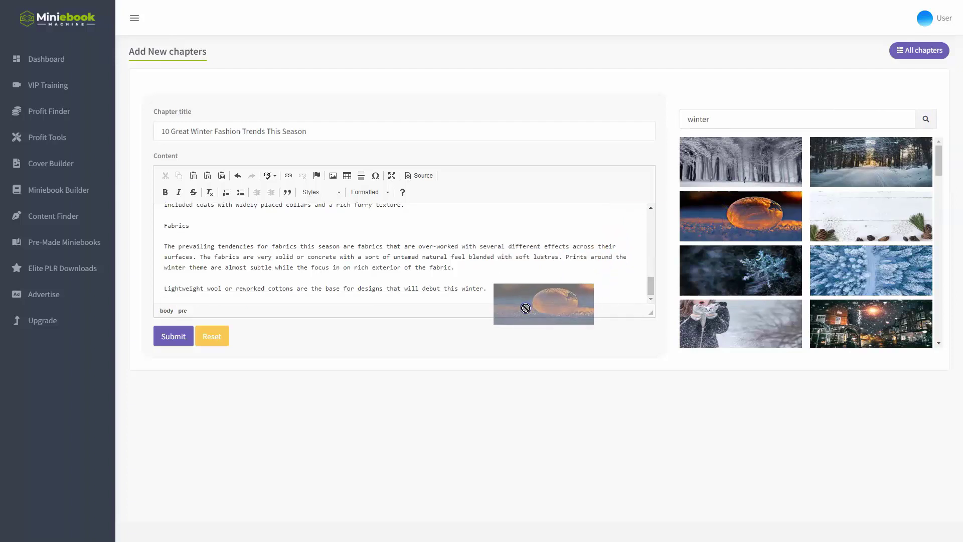
drag(531, 300, 531, 284)
scroll(472, 256, up, 3)
scroll(473, 256, down, 3)
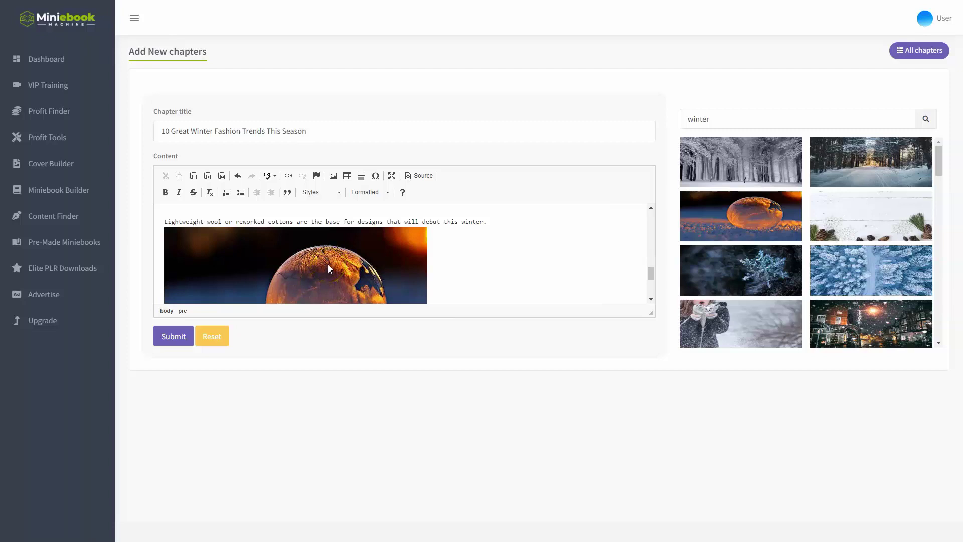
scroll(365, 262, up, 3)
scroll(400, 254, up, 3)
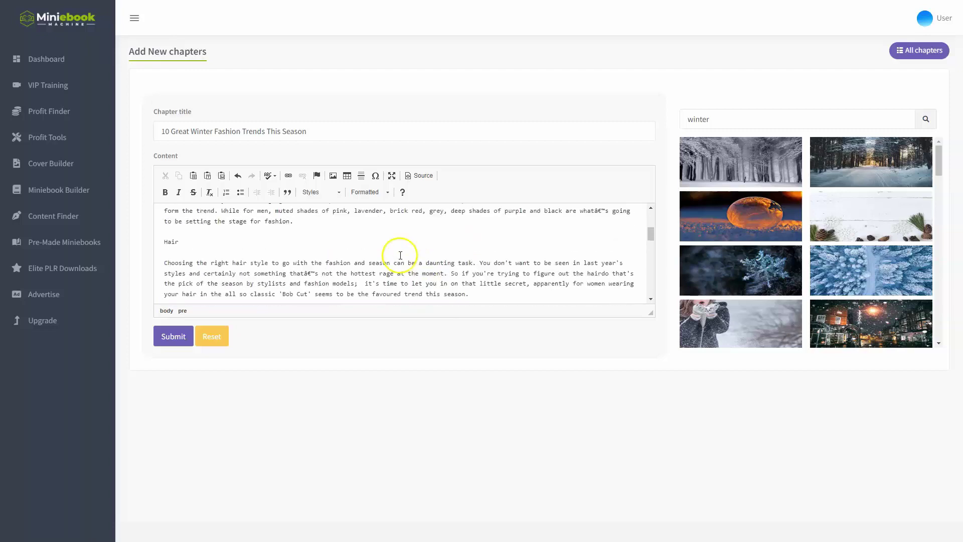
scroll(400, 255, up, 5)
scroll(380, 253, down, 3)
scroll(366, 215, down, 5)
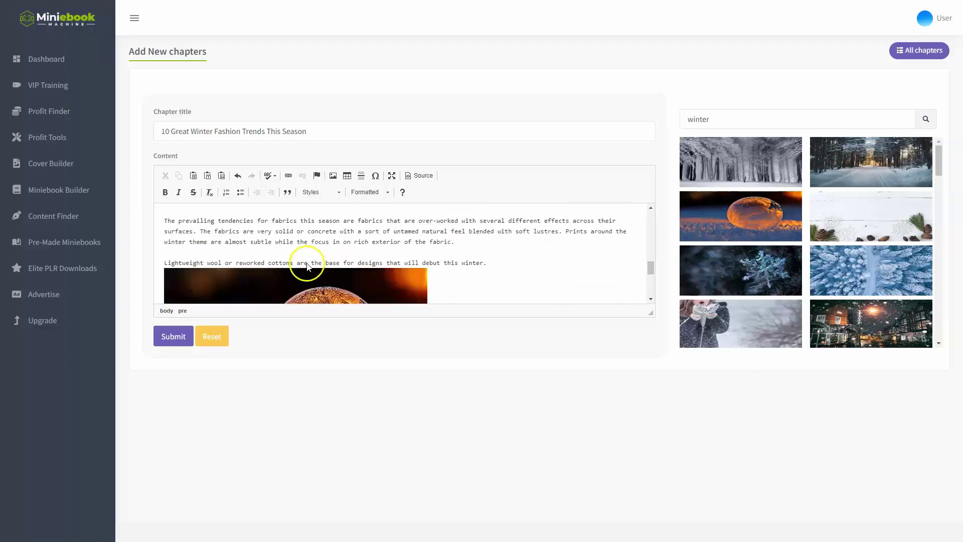
scroll(307, 262, down, 3)
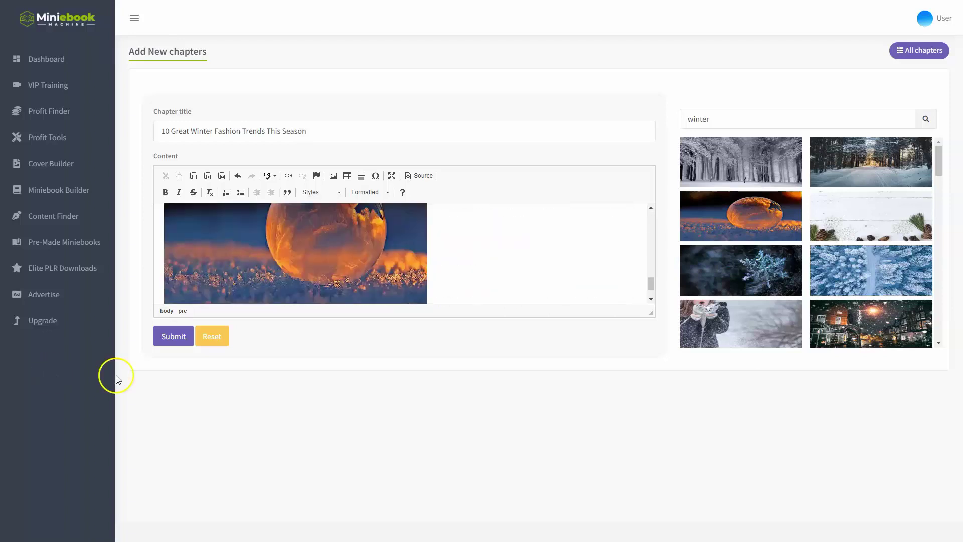
Step: Submit the new winter fashion chapter, then return to the Miniebook Builder list
click(176, 341)
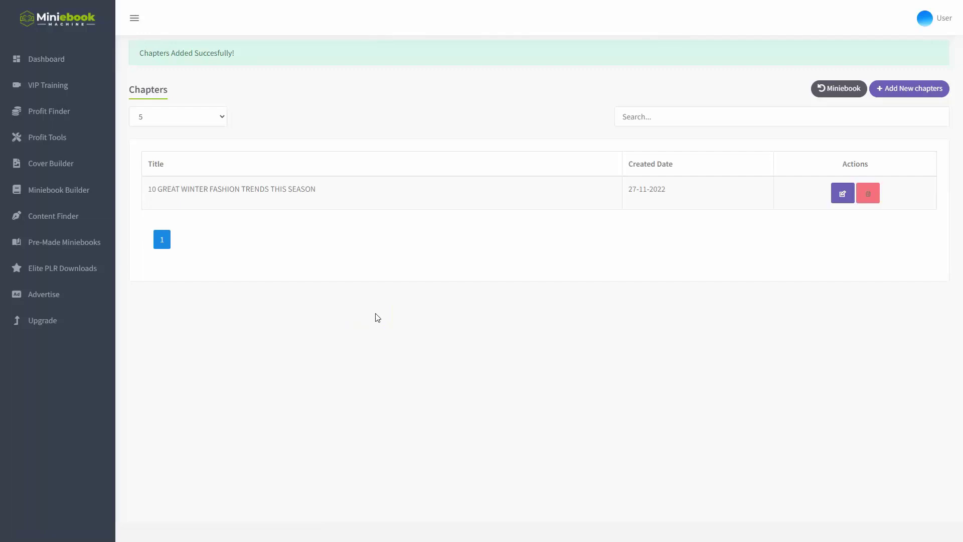
click(79, 196)
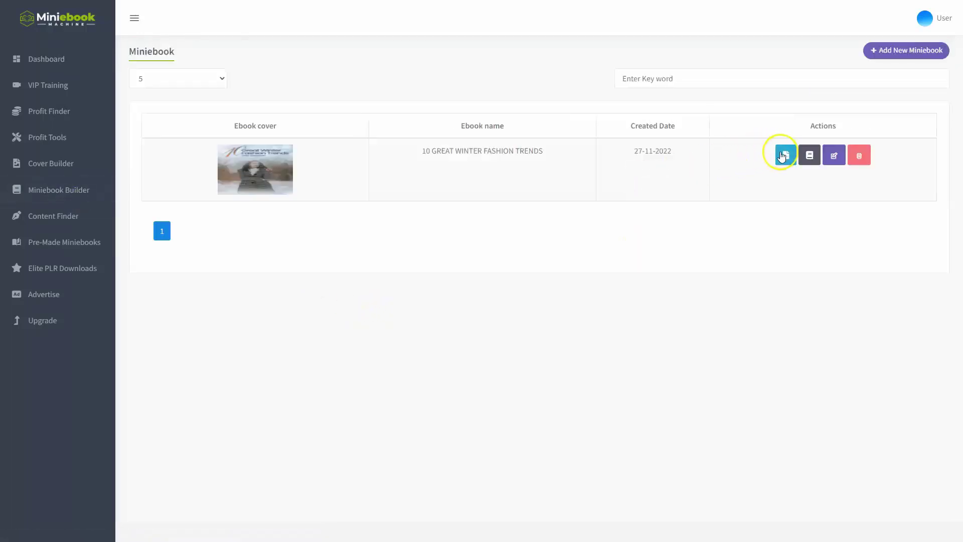
click(782, 156)
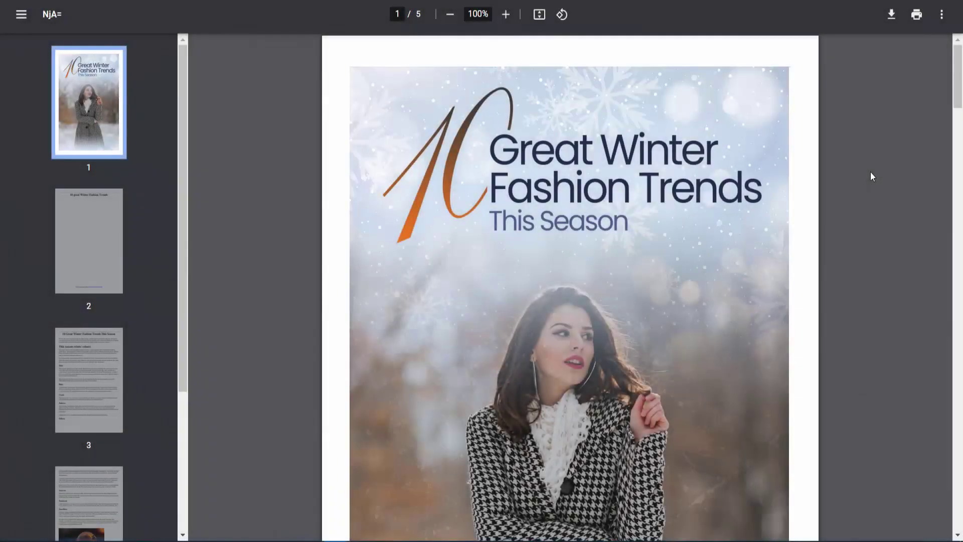
scroll(870, 172, down, 3)
scroll(870, 170, down, 4)
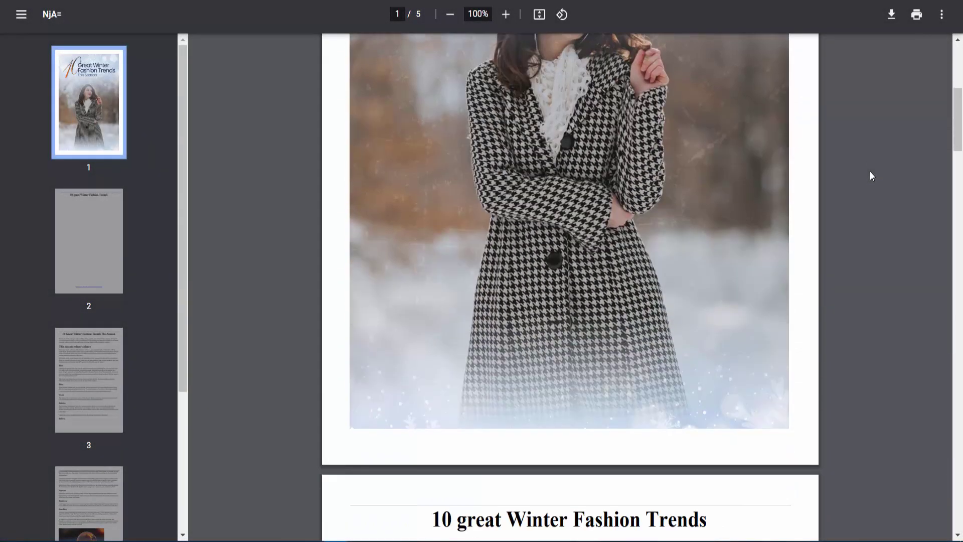
scroll(870, 170, down, 5)
scroll(870, 171, down, 10)
scroll(870, 171, down, 2)
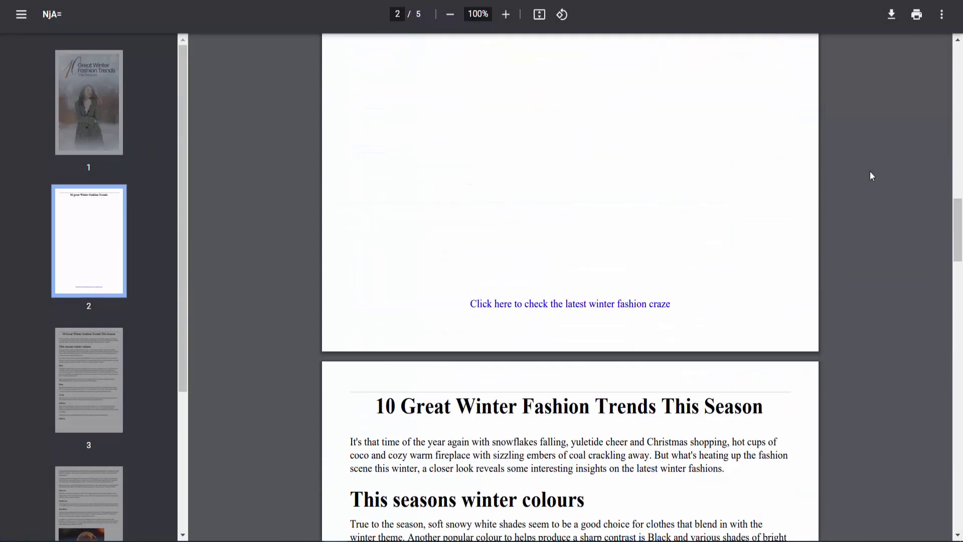
scroll(870, 173, down, 1)
scroll(870, 173, down, 3)
scroll(870, 173, down, 4)
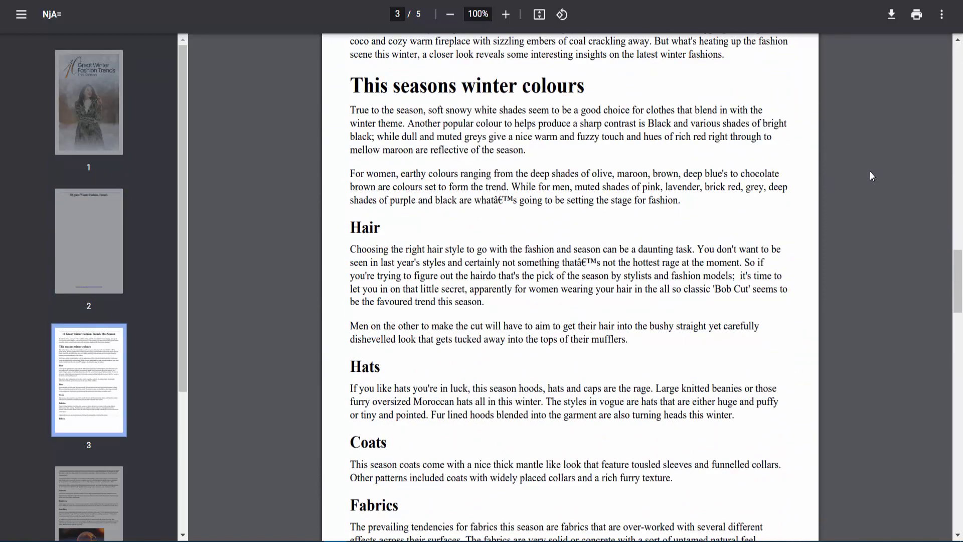
scroll(870, 171, down, 4)
scroll(870, 171, down, 8)
scroll(870, 172, down, 3)
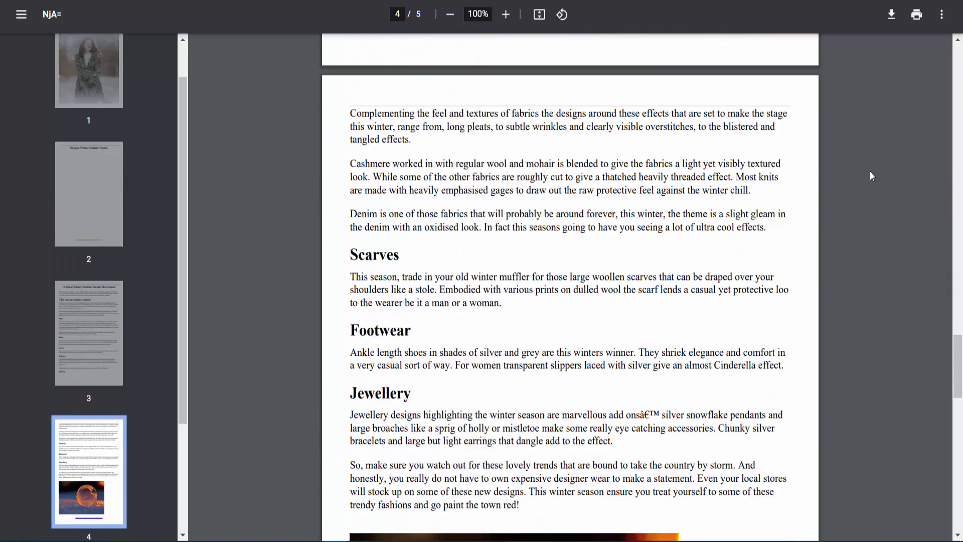
scroll(869, 172, down, 1)
scroll(868, 168, down, 4)
scroll(865, 164, down, 3)
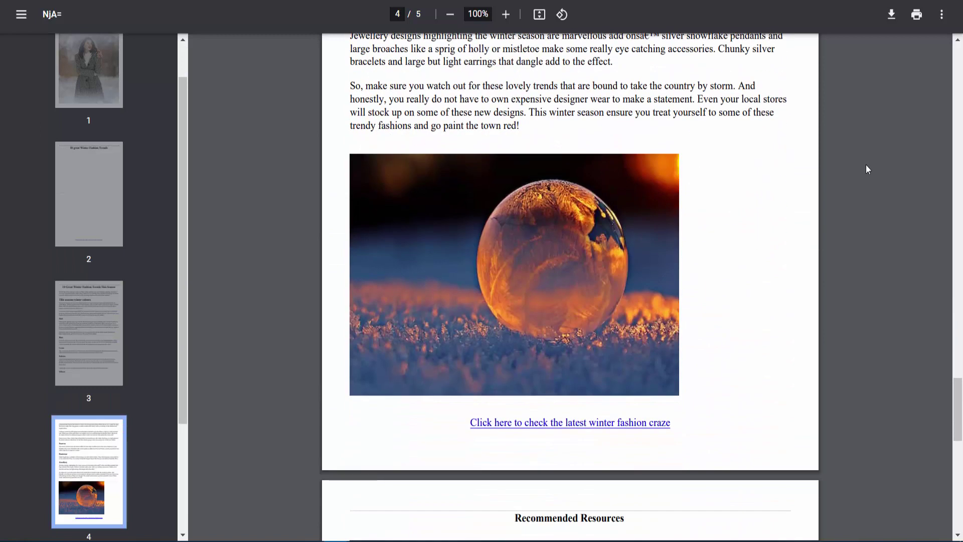
scroll(865, 164, down, 4)
scroll(866, 164, down, 4)
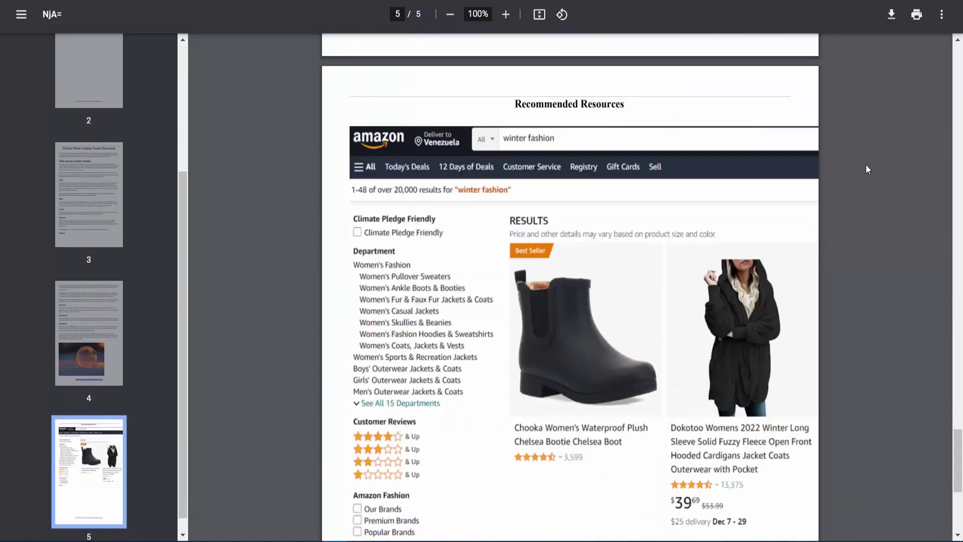
scroll(865, 164, down, 4)
scroll(865, 165, down, 2)
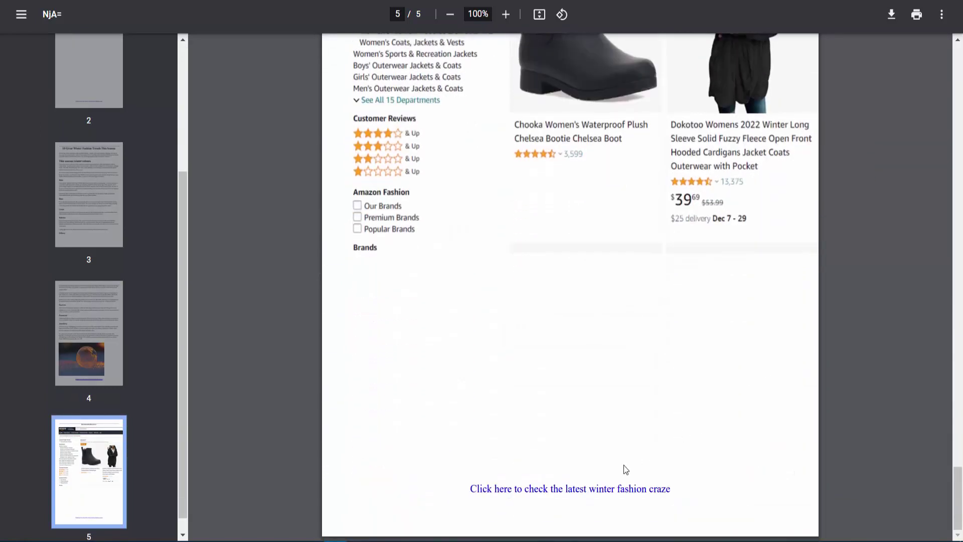
scroll(582, 451, up, 3)
scroll(578, 437, up, 8)
scroll(579, 401, up, 5)
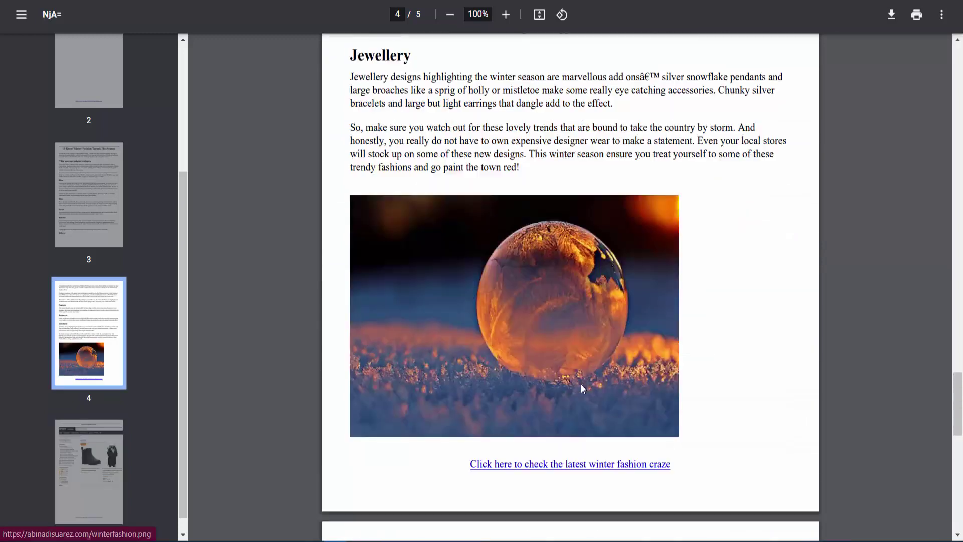
scroll(581, 385, up, 5)
scroll(581, 385, up, 5)
scroll(580, 385, up, 5)
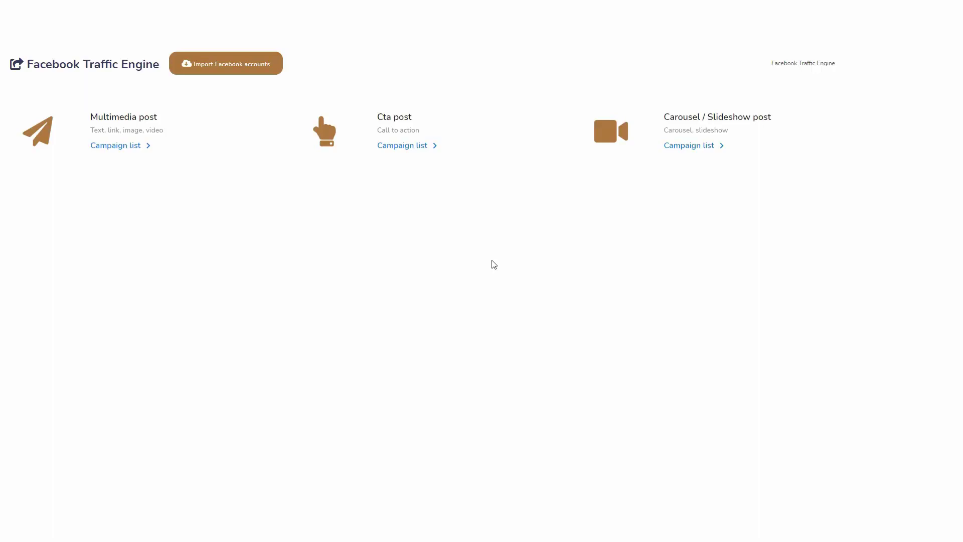
Step: Generate a miniebook from the Aging Secrets template in the Pre-Made Miniebooks gallery
click(471, 261)
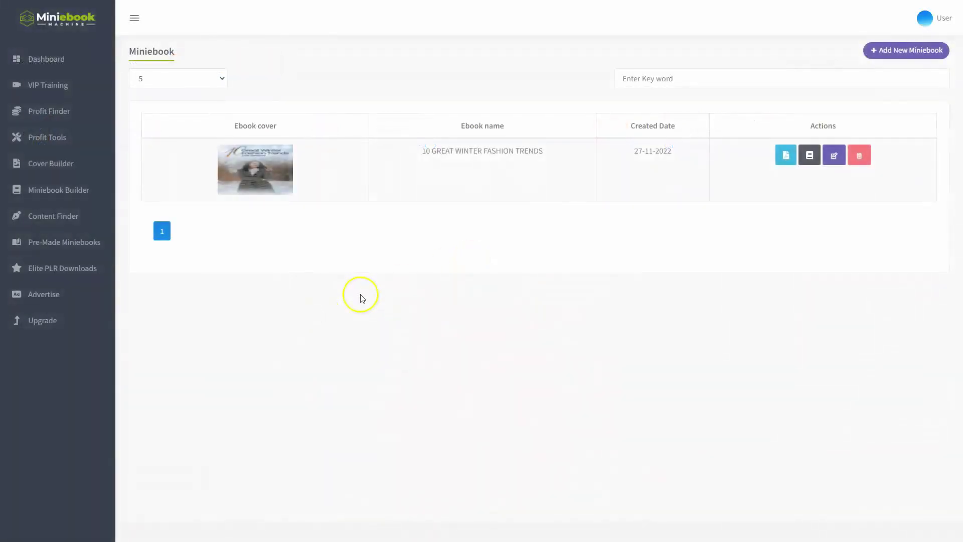
click(91, 253)
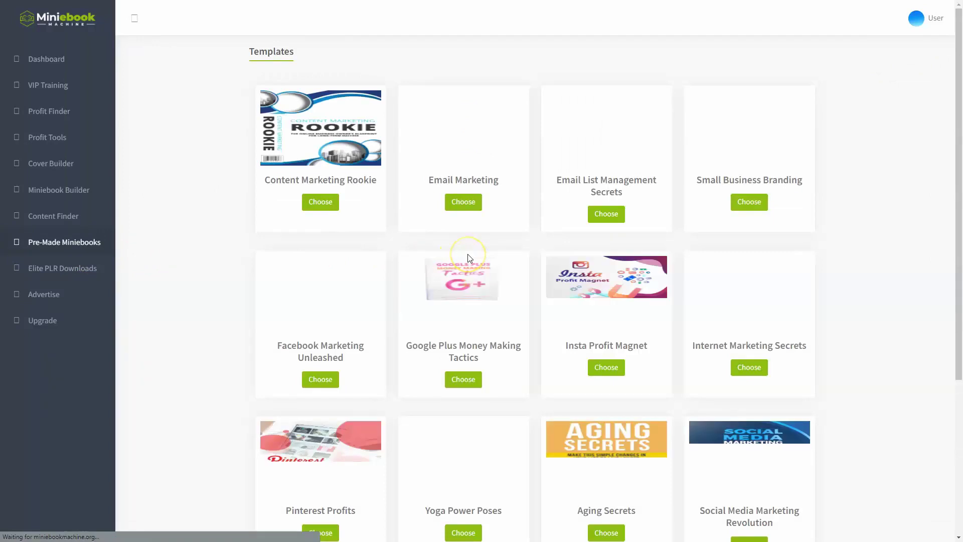
scroll(469, 257, down, 1)
scroll(469, 258, down, 2)
scroll(469, 258, down, 2)
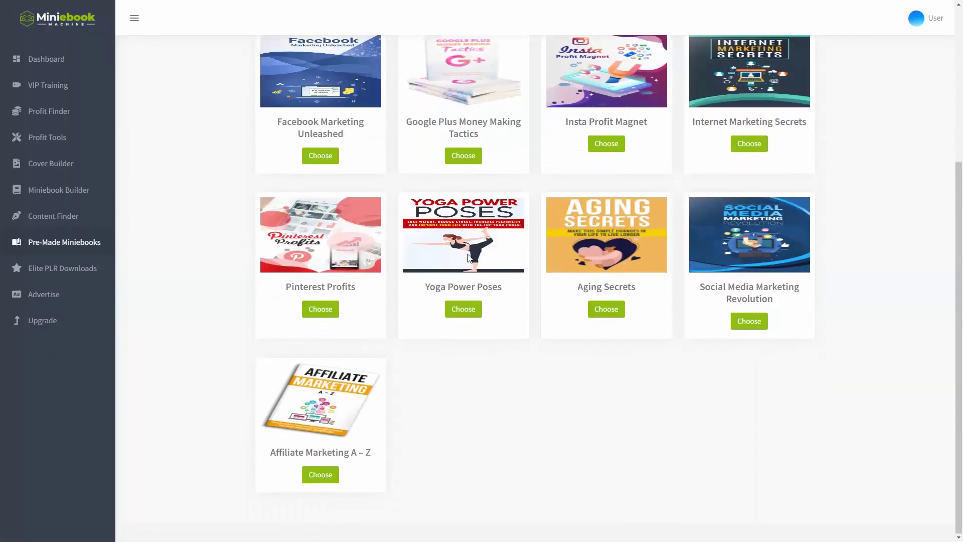
scroll(488, 308, up, 1)
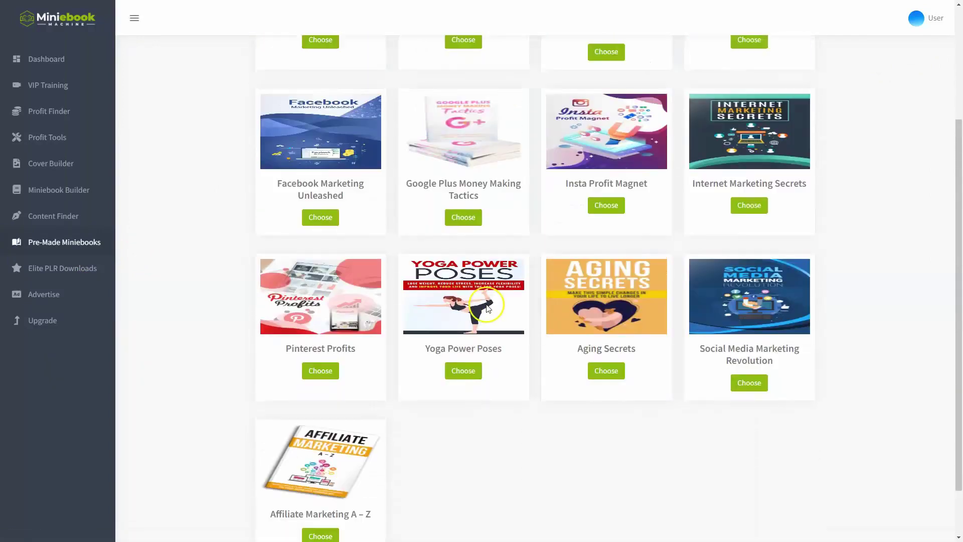
scroll(488, 308, up, 3)
scroll(530, 209, down, 2)
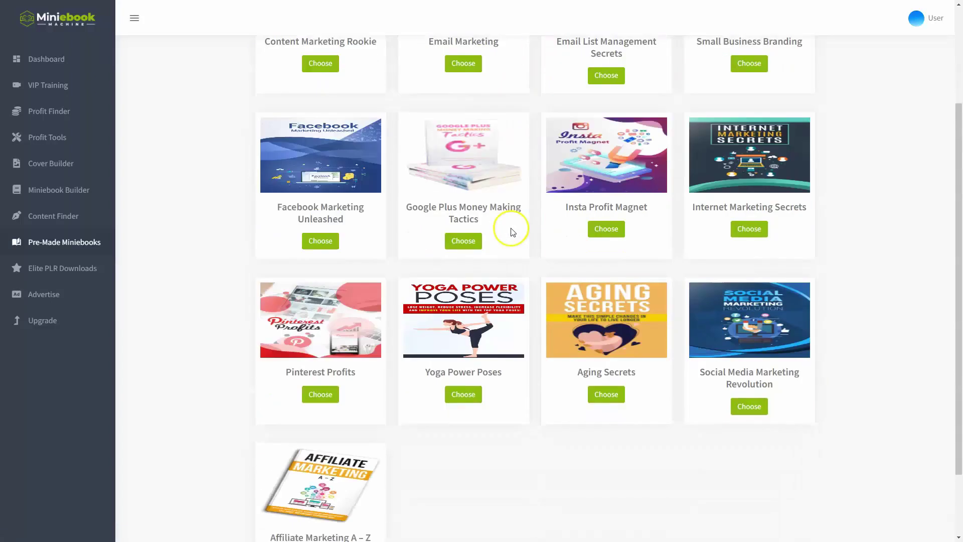
scroll(511, 232, down, 2)
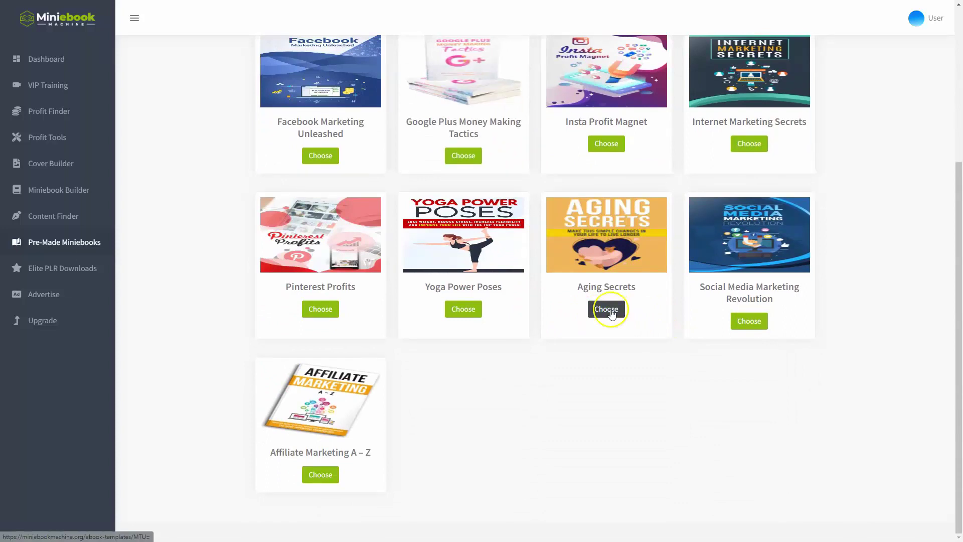
click(610, 311)
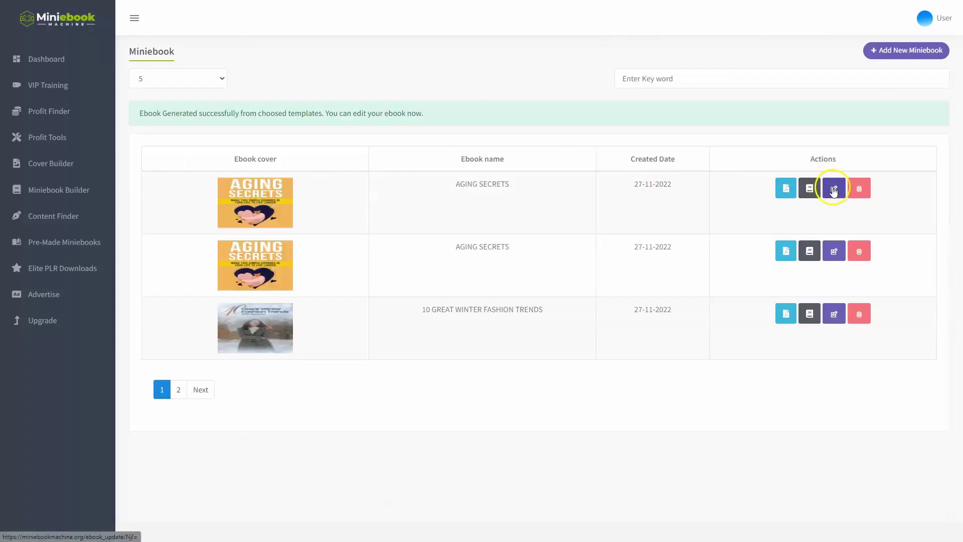
Step: Open the new Aging Secrets miniebook in Edit Miniebook and save it with Update
click(834, 189)
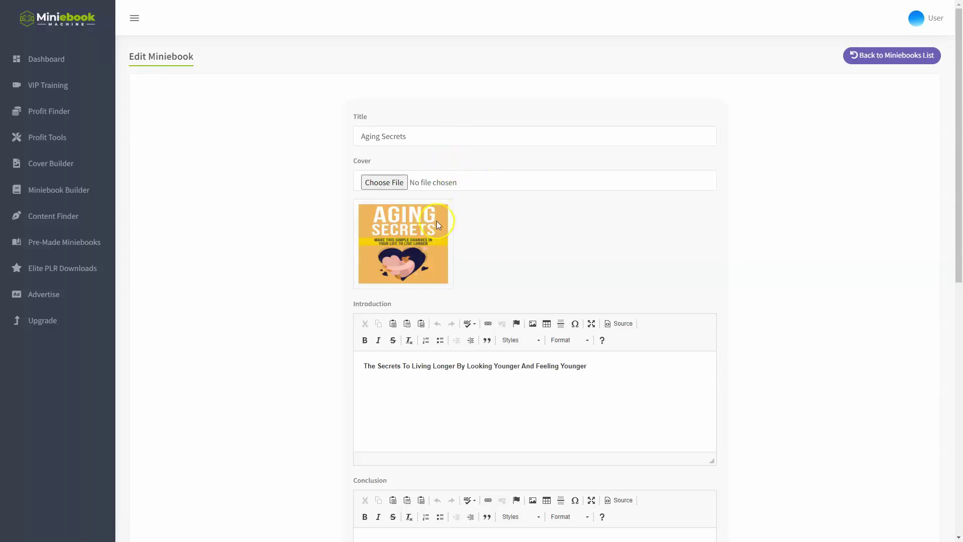
scroll(476, 280, down, 4)
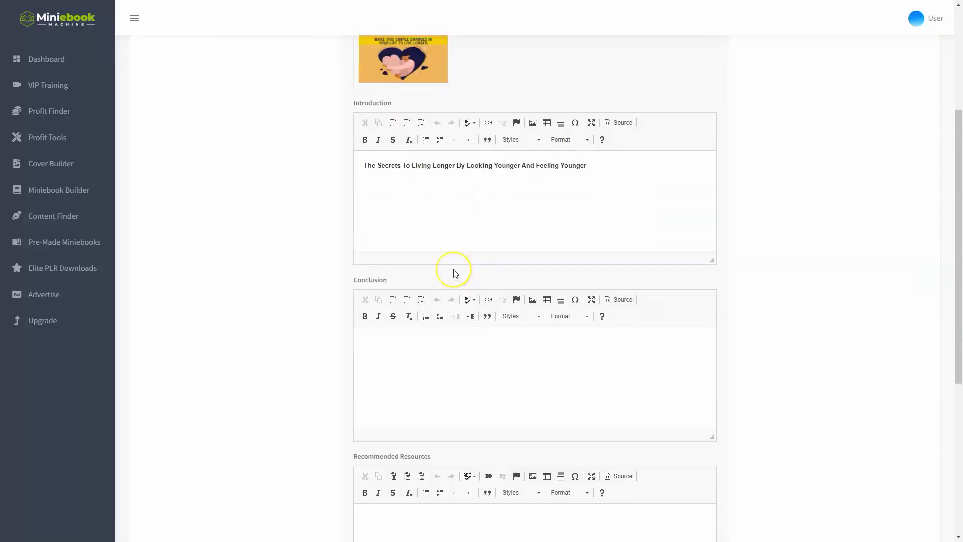
scroll(454, 273, down, 2)
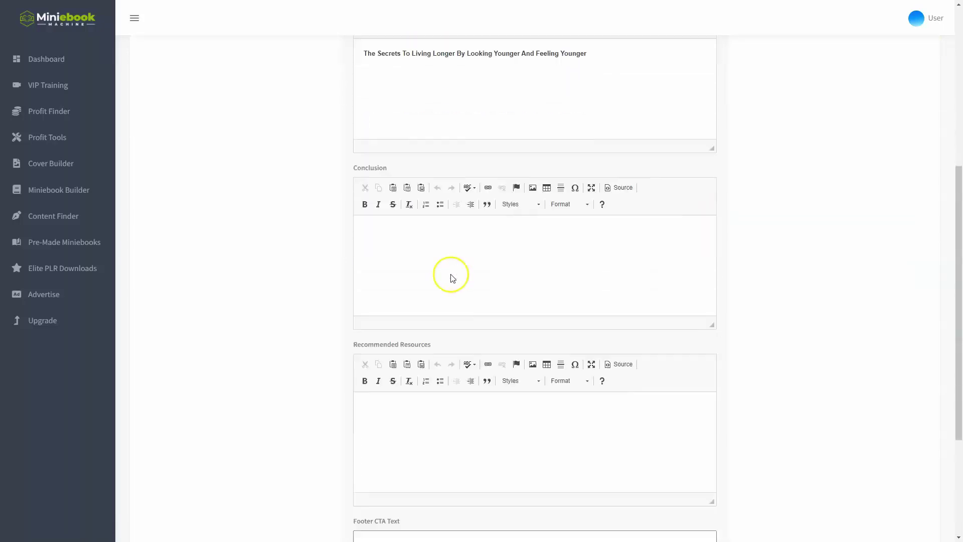
scroll(452, 276, down, 2)
scroll(450, 273, down, 1)
scroll(450, 273, down, 1)
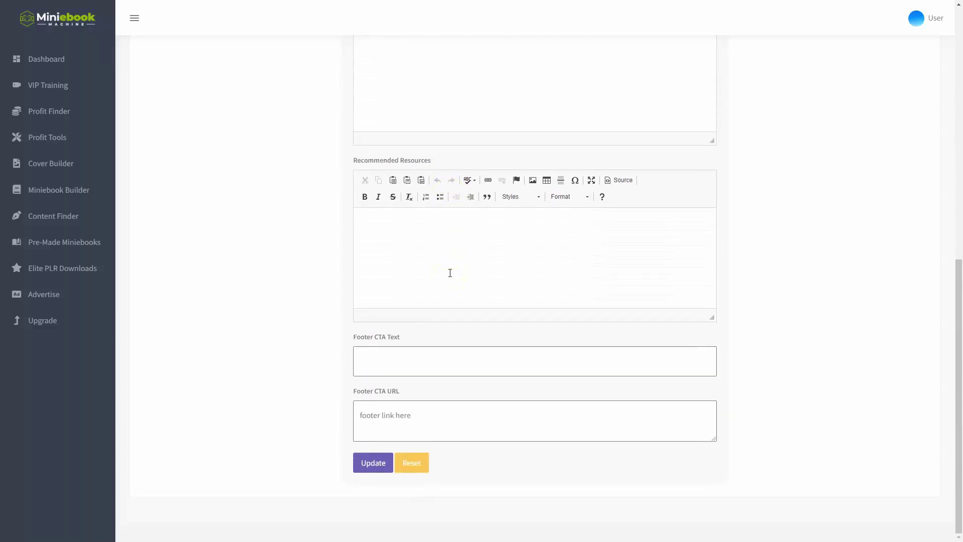
click(435, 268)
click(363, 458)
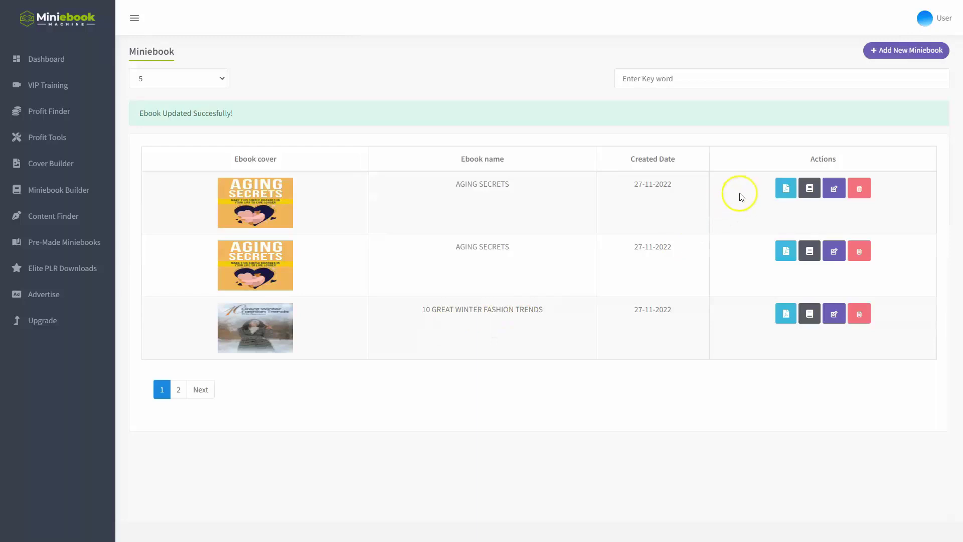
click(805, 189)
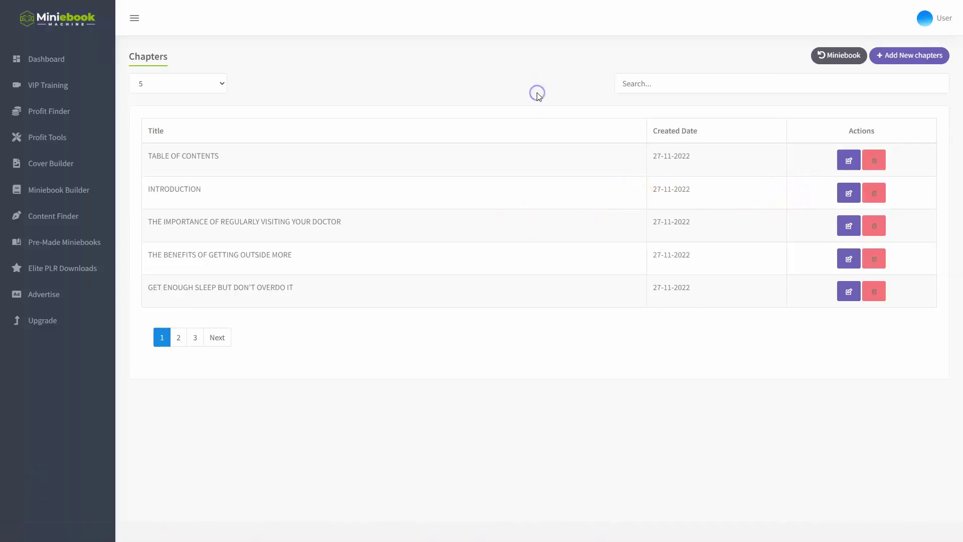
click(96, 197)
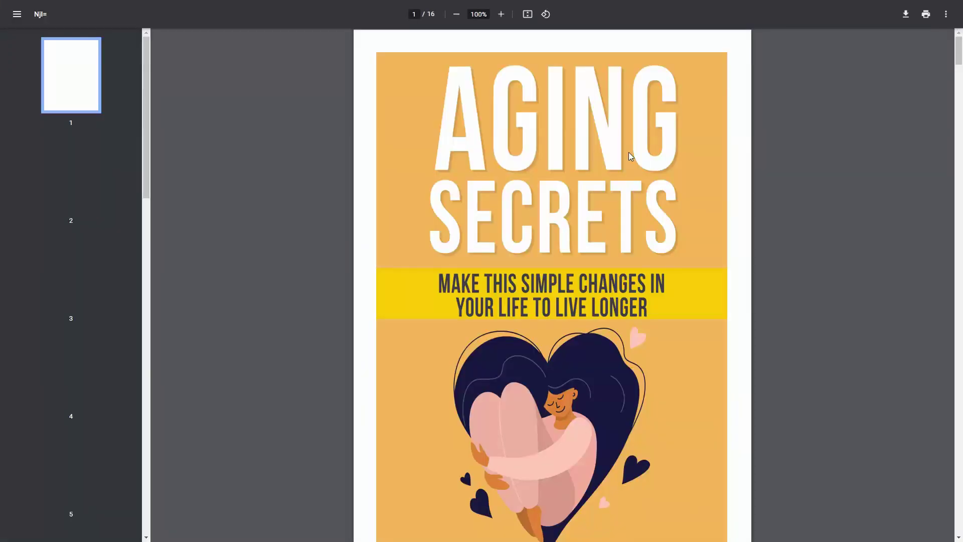
Step: Scroll through the 16-page Aging Secrets PDF's cover, contents, Introduction and chapters
scroll(622, 153, down, 3)
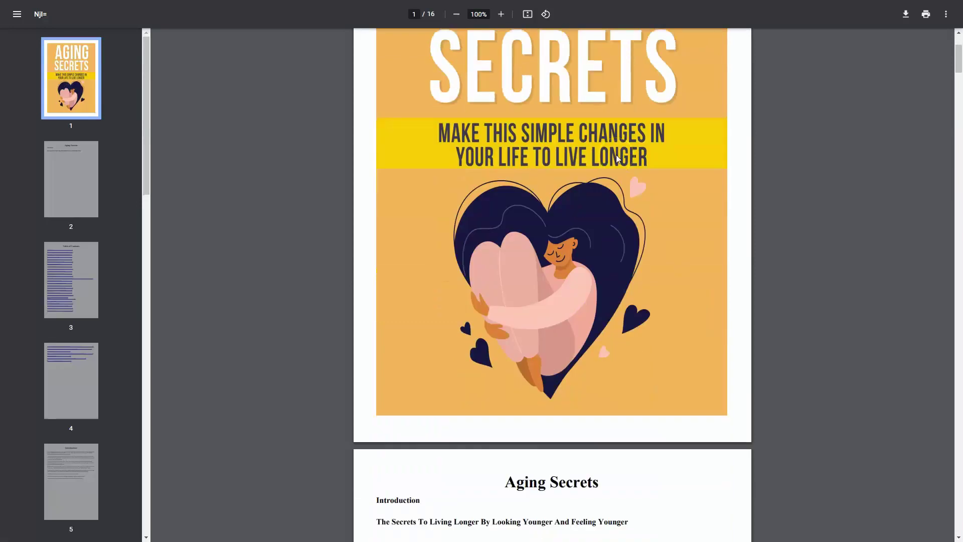
scroll(616, 154, down, 4)
scroll(613, 155, down, 4)
scroll(612, 156, down, 3)
scroll(611, 158, down, 12)
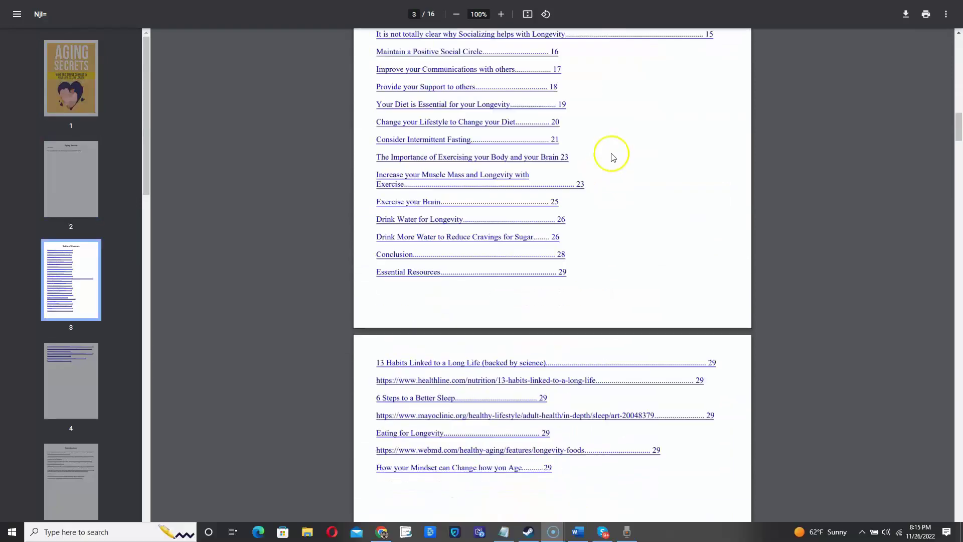
scroll(609, 160, down, 6)
scroll(609, 161, down, 3)
scroll(610, 161, down, 7)
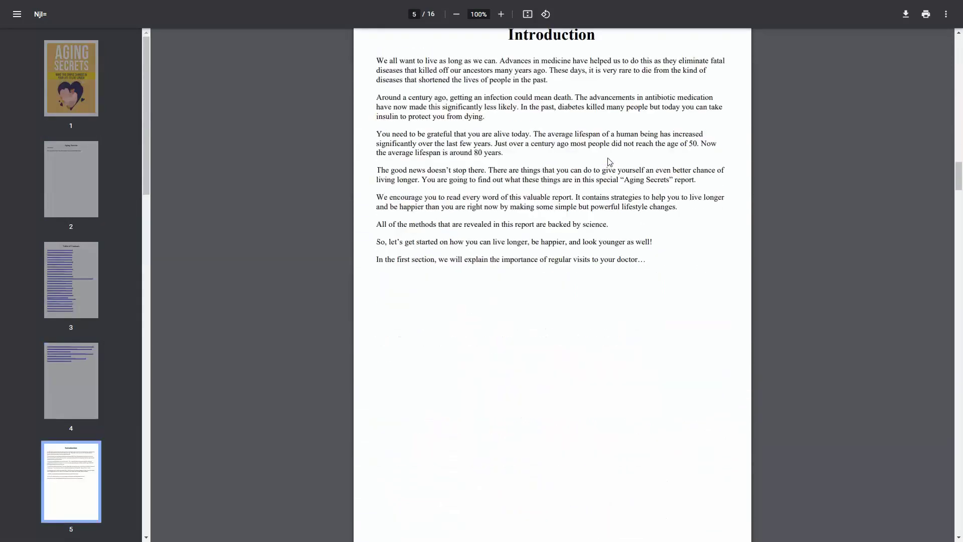
scroll(609, 162, down, 5)
scroll(610, 162, down, 5)
scroll(606, 162, down, 7)
scroll(606, 163, down, 8)
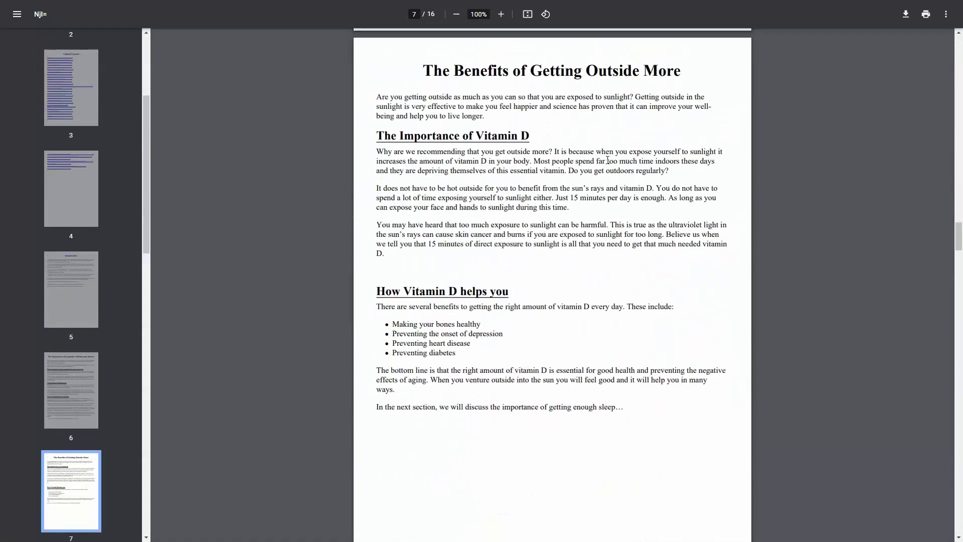
scroll(607, 166, down, 6)
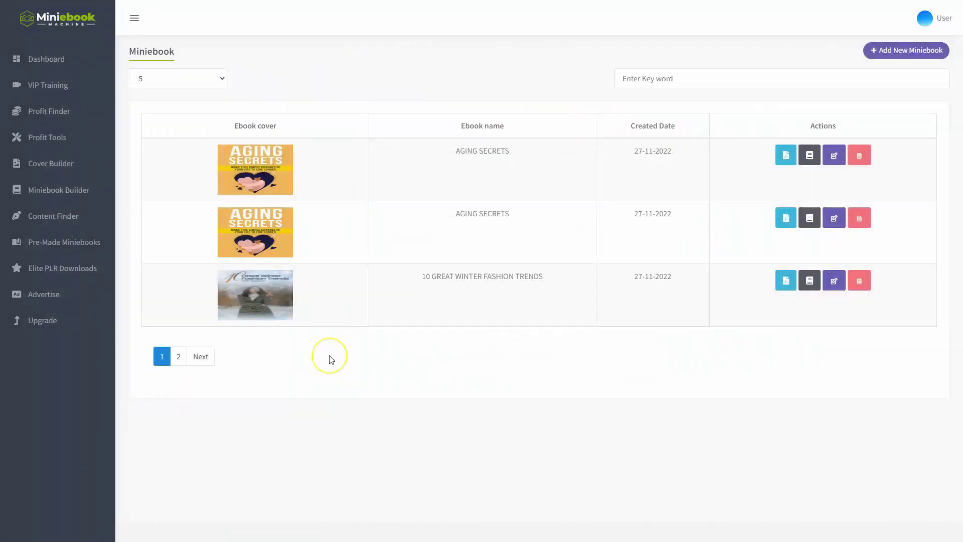